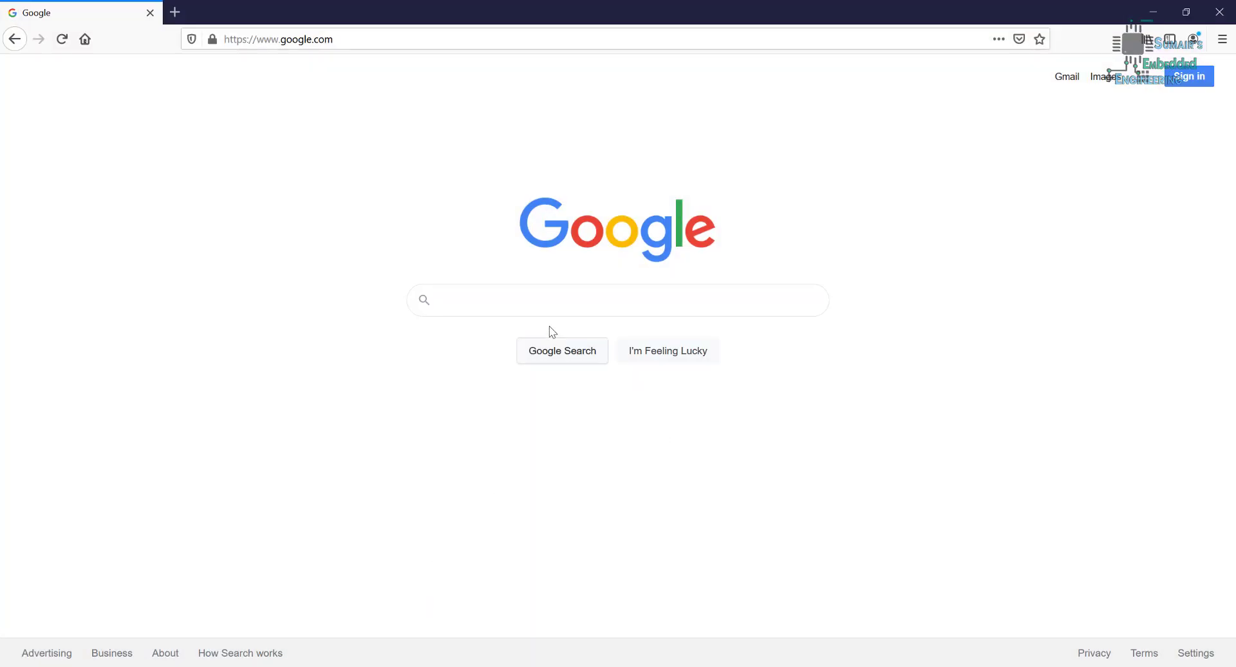
- Search Google for "nordic softdevice s132" and open the Nordic Semiconductor SoftDevice S132 product page
left_click(541, 299)
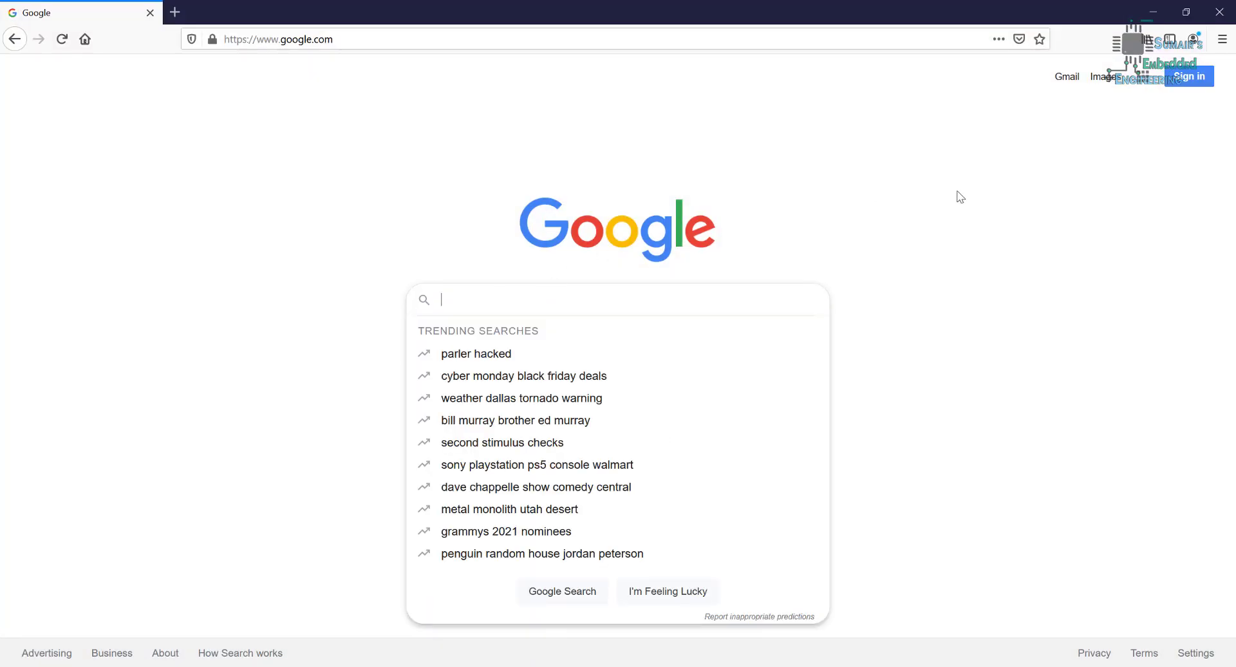
type("nordi")
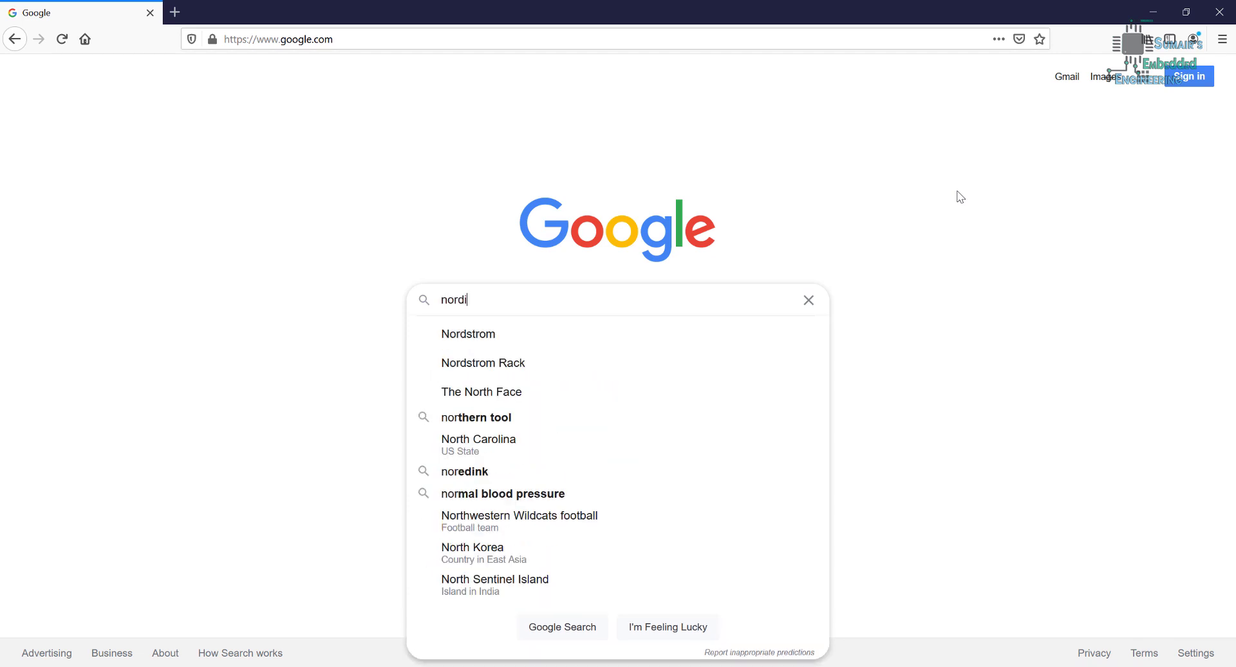
type("c soft")
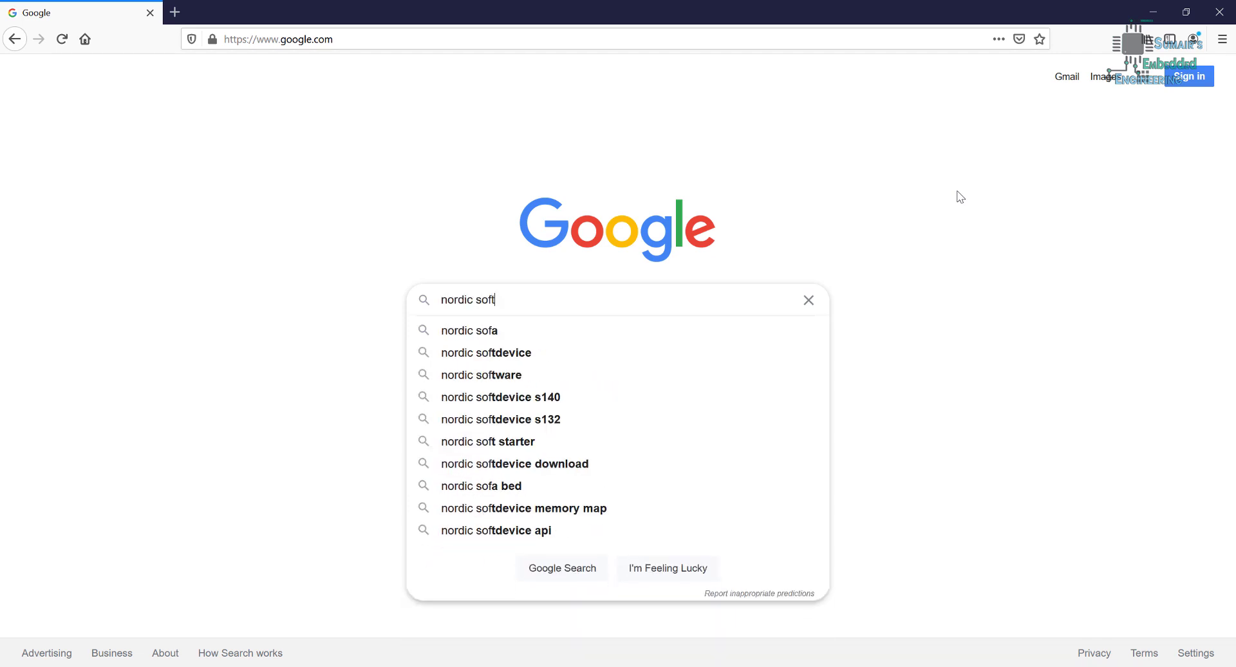
type("device")
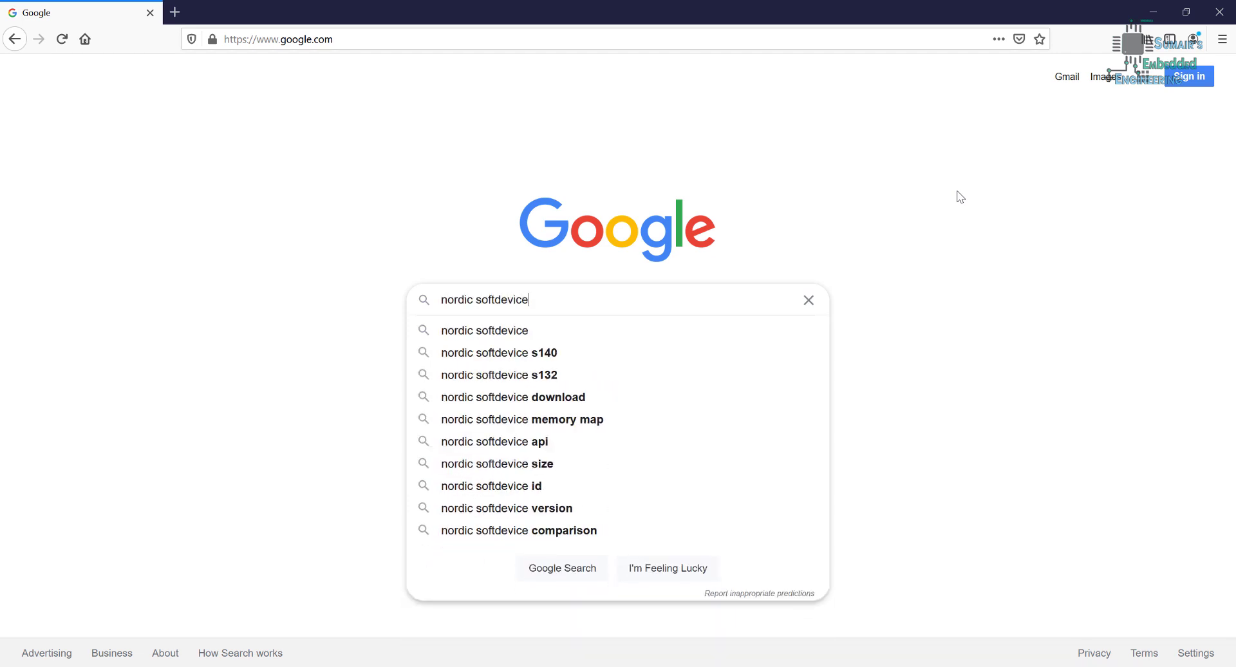
key("Down")
key("Down")
key("Down")
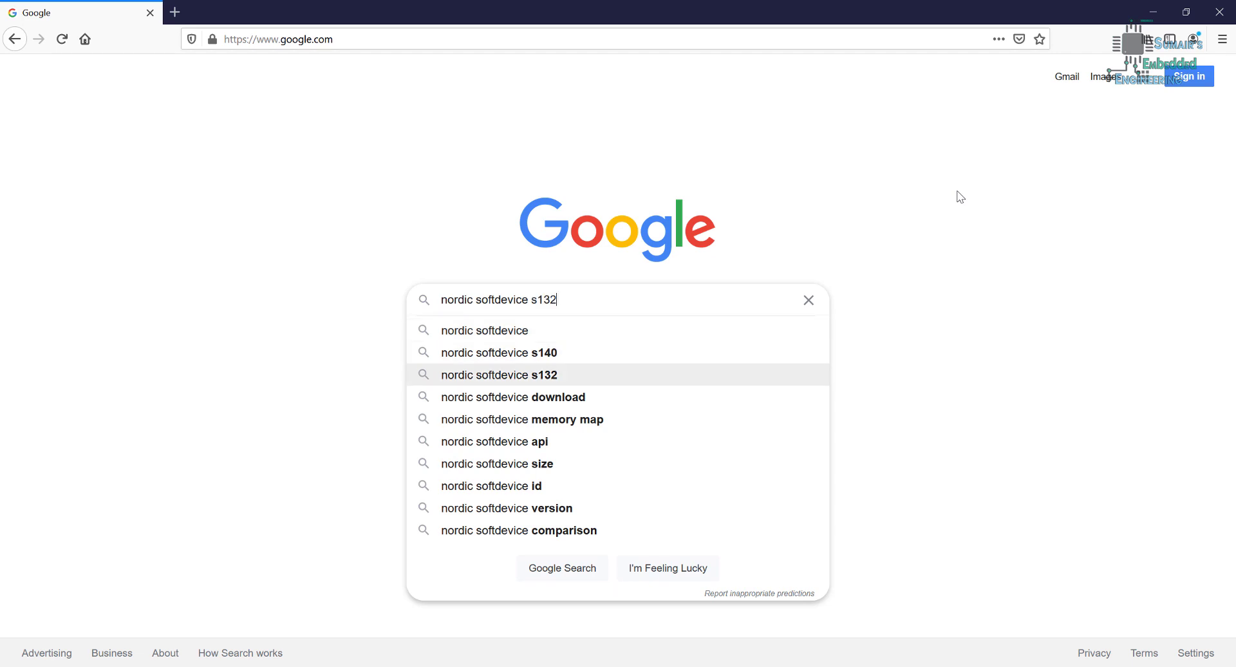
key("Return")
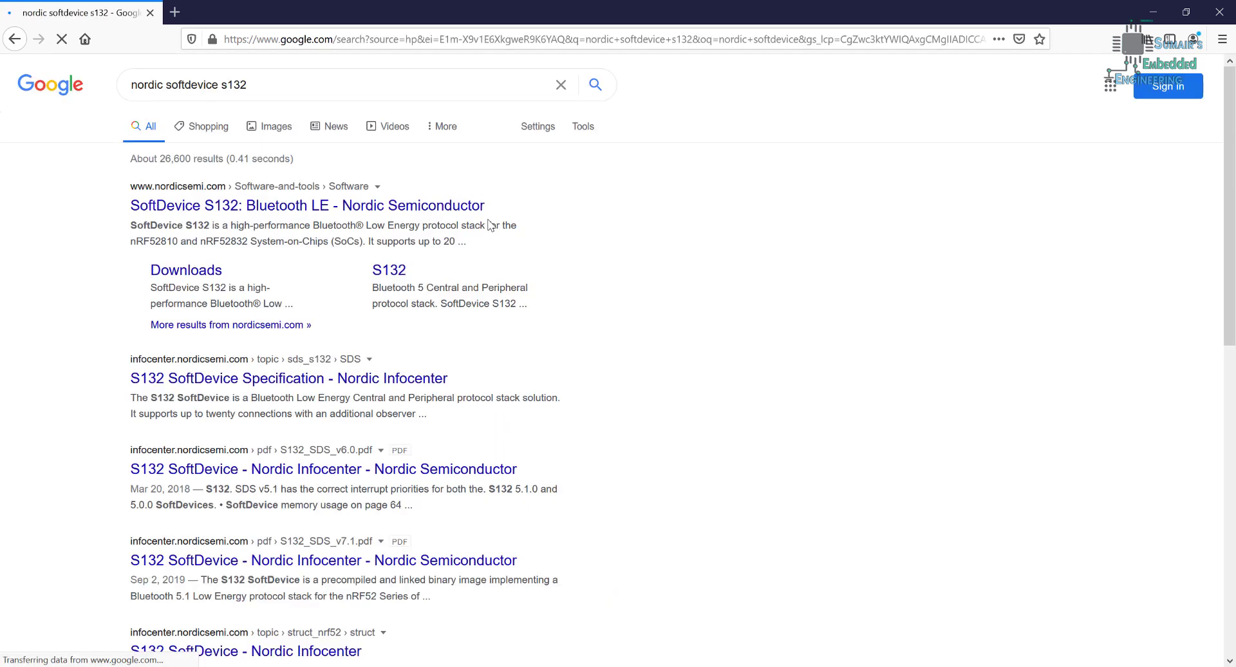
left_click(393, 204)
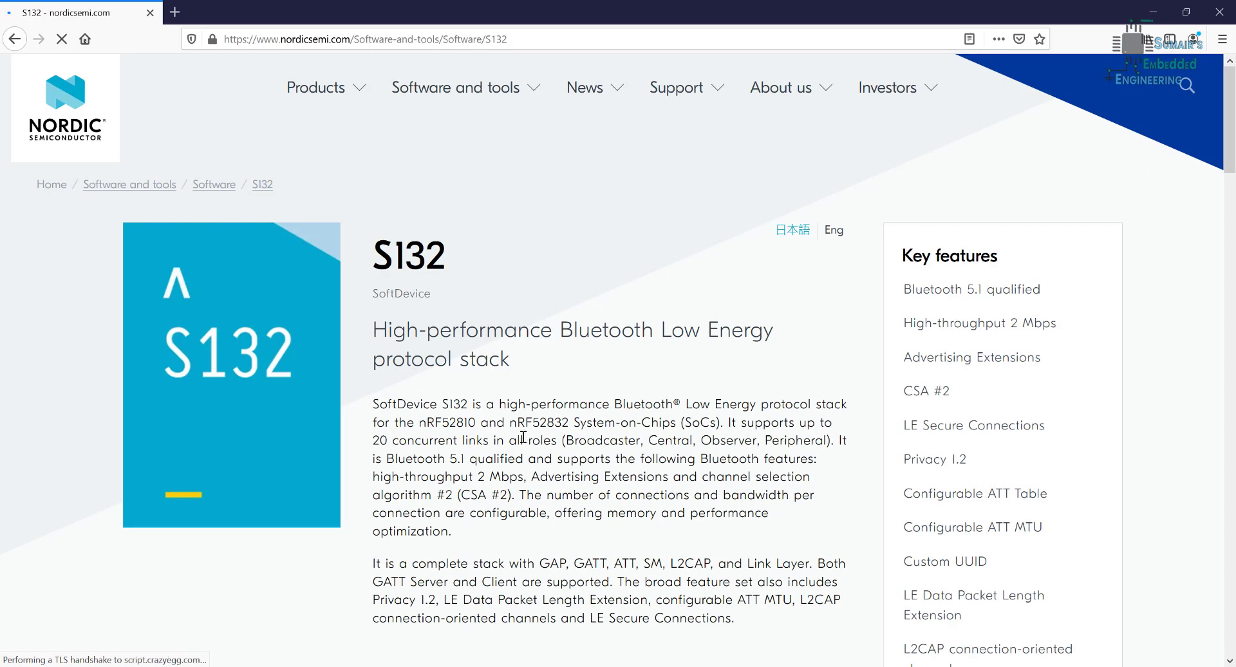
- Examine the S132 page's description, key features, nRF52 Series protocol stacks, compatible SoCs and related applications
scroll(523, 437, "down", 2)
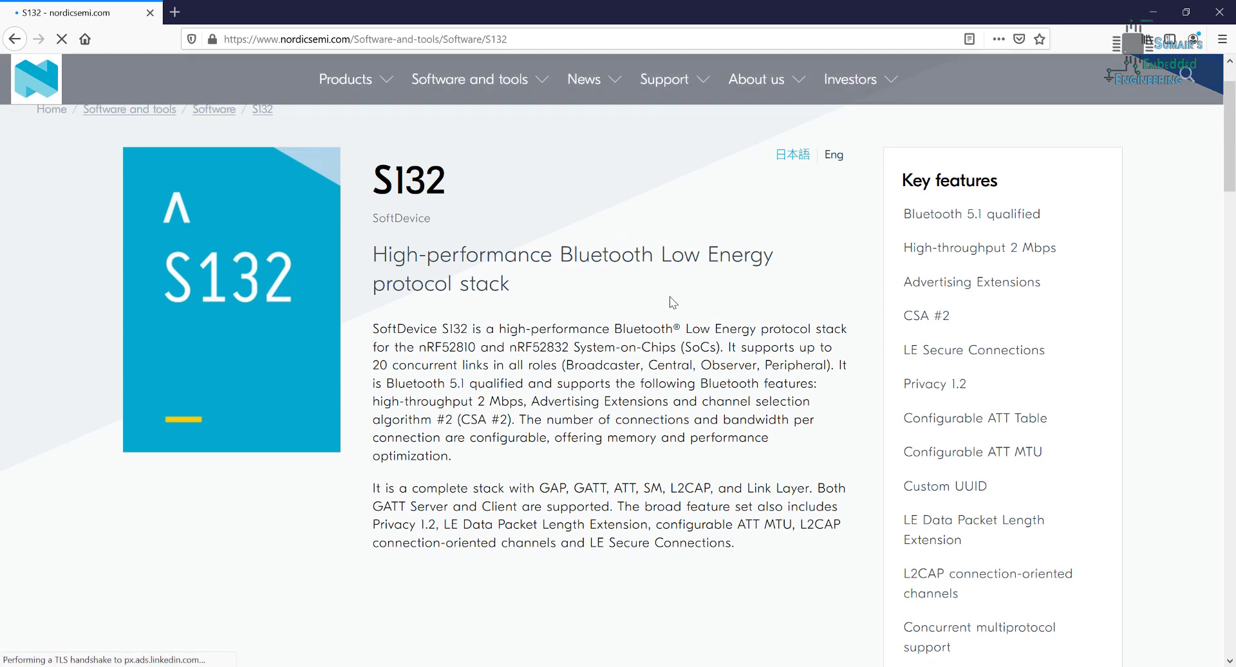
scroll(632, 310, "down", 2)
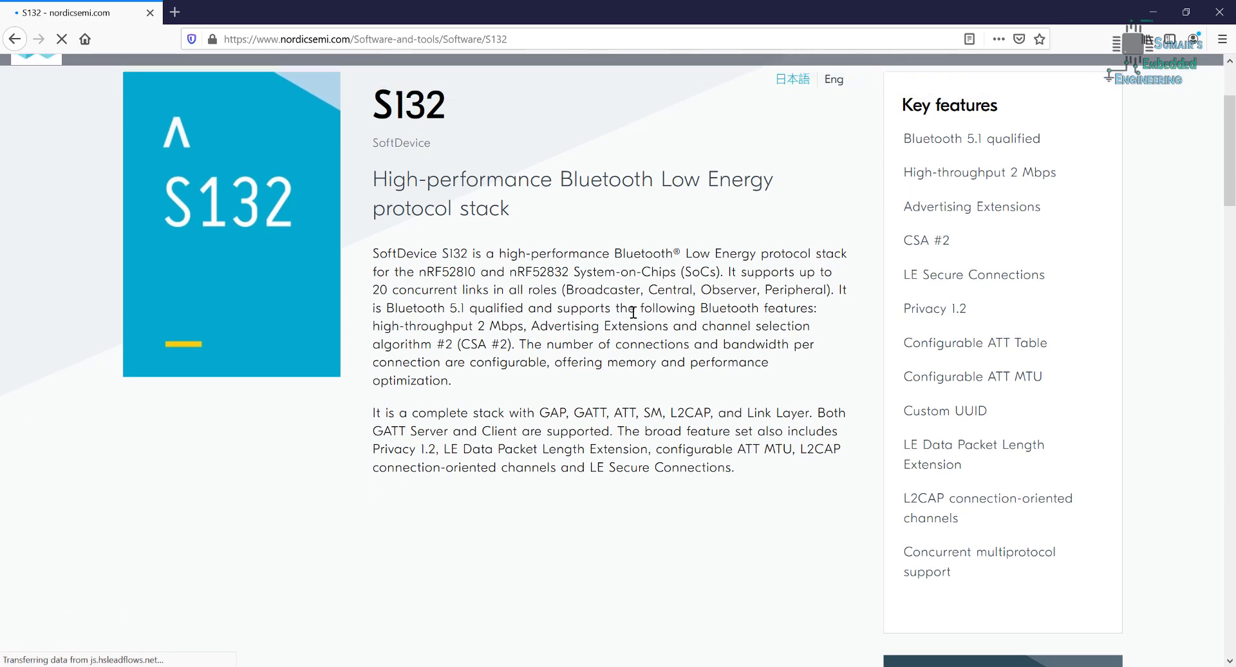
scroll(632, 312, "down", 4)
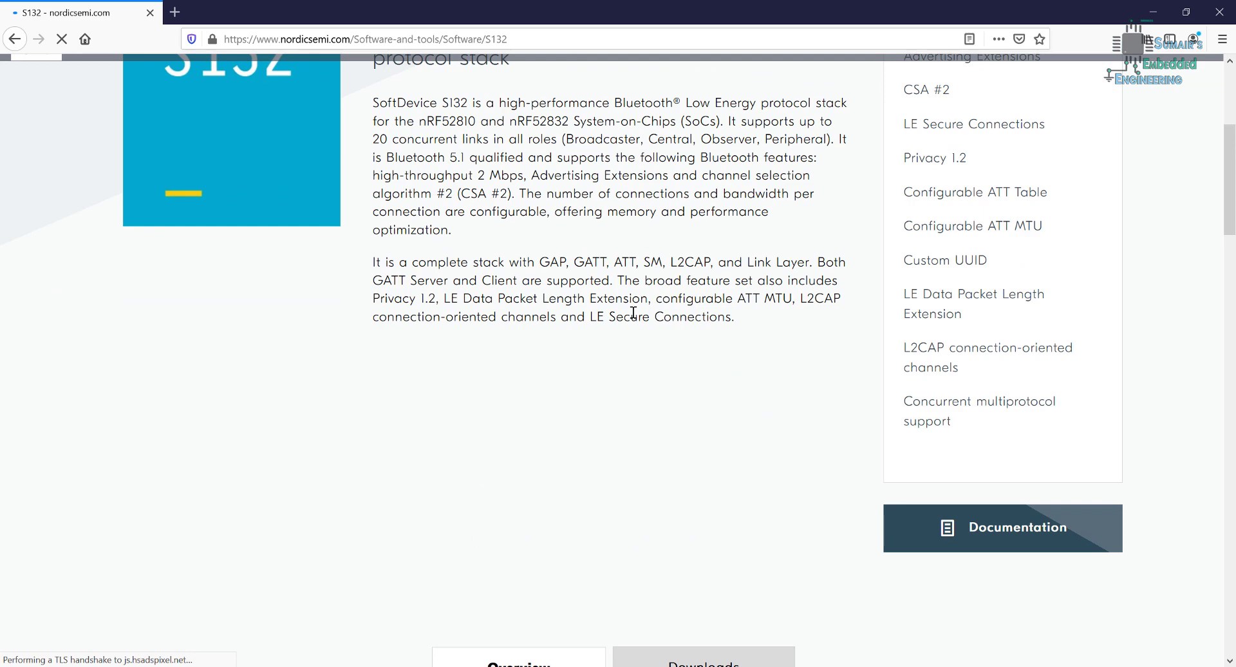
scroll(602, 353, "down", 6)
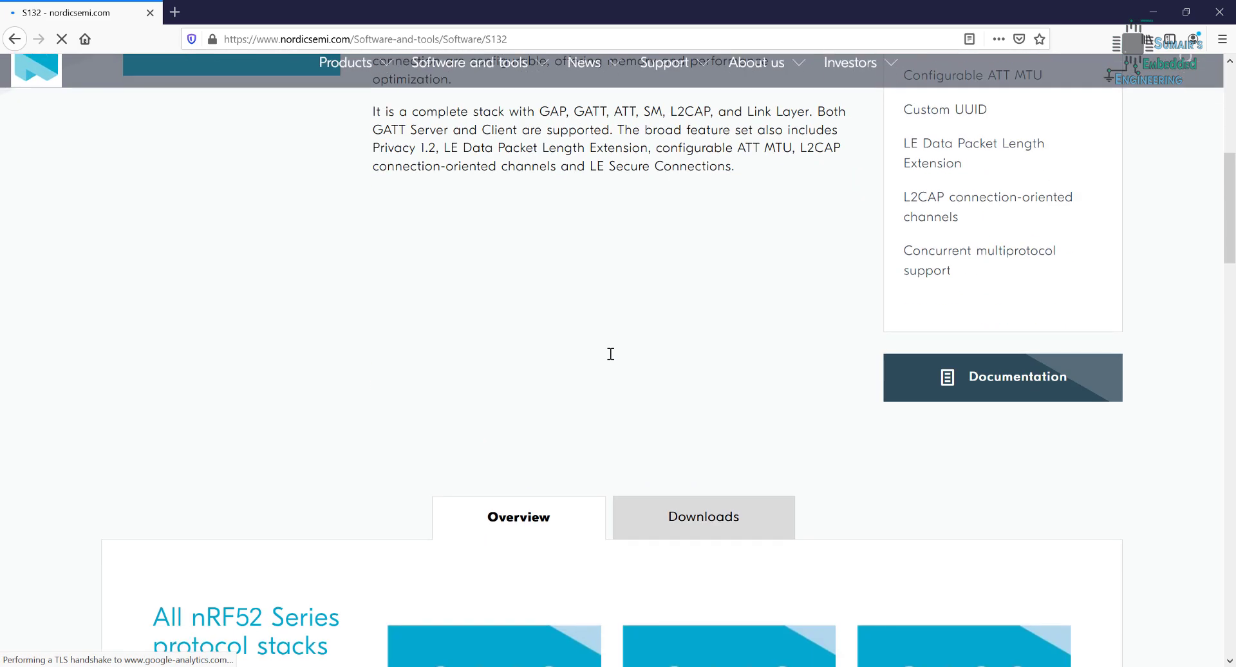
scroll(610, 357, "down", 6)
scroll(549, 389, "down", 10)
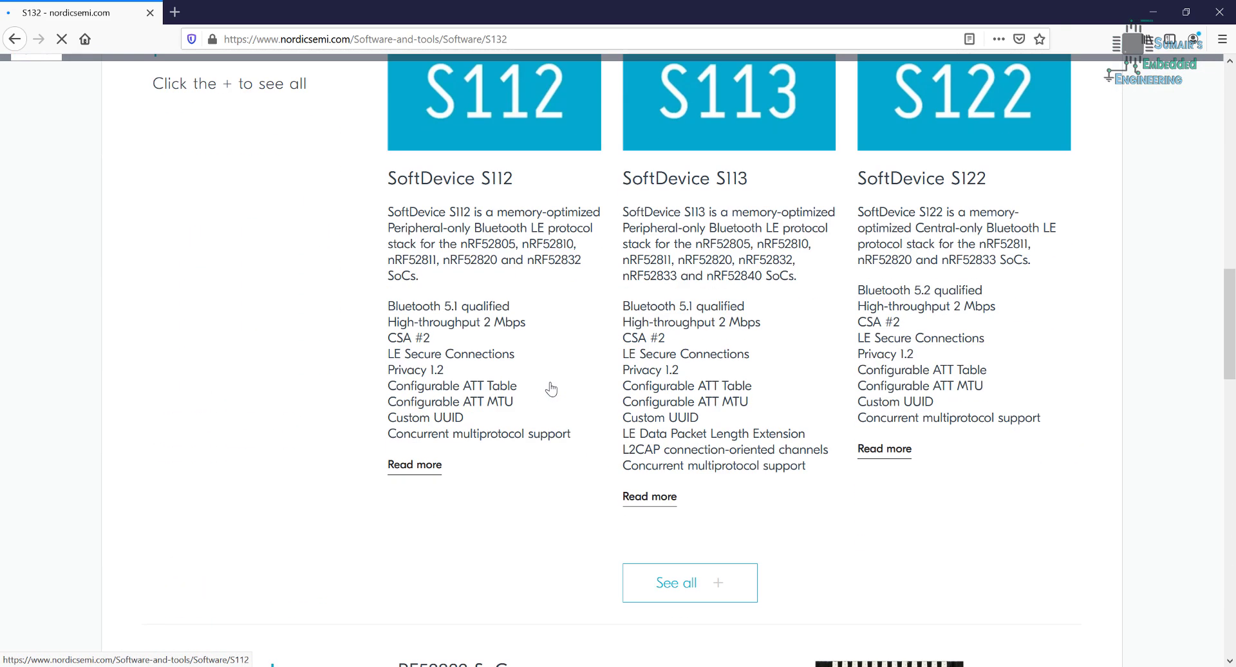
scroll(640, 419, "down", 8)
scroll(647, 402, "up", 10)
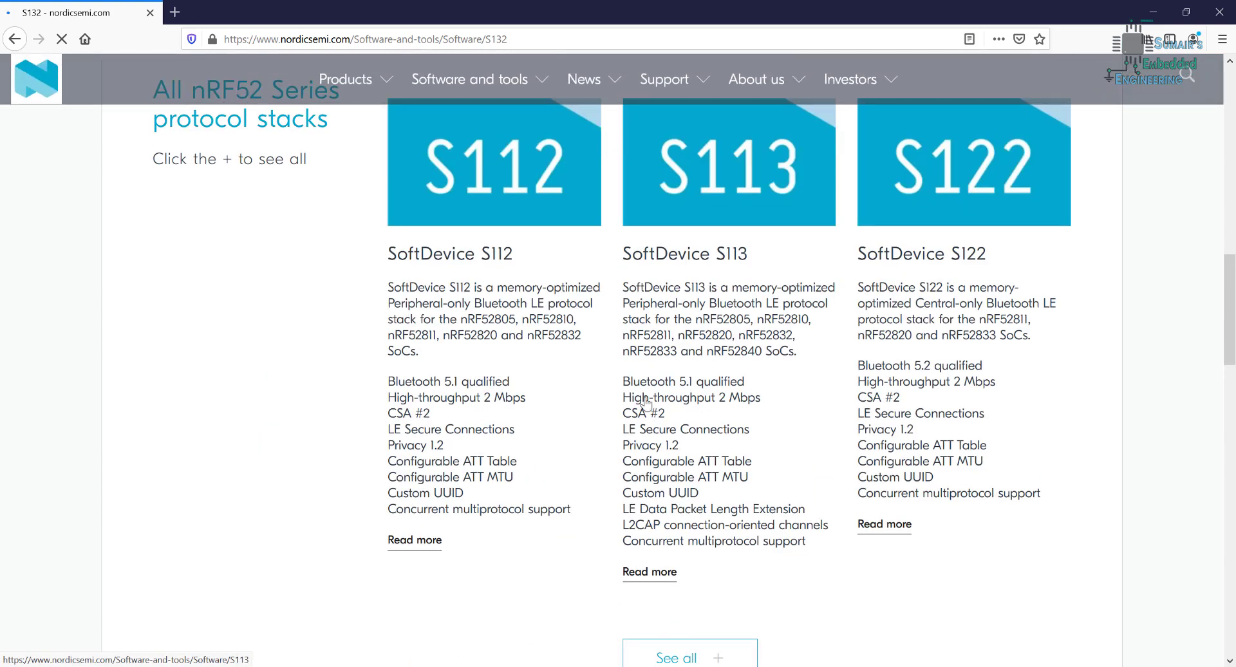
scroll(620, 328, "down", 15)
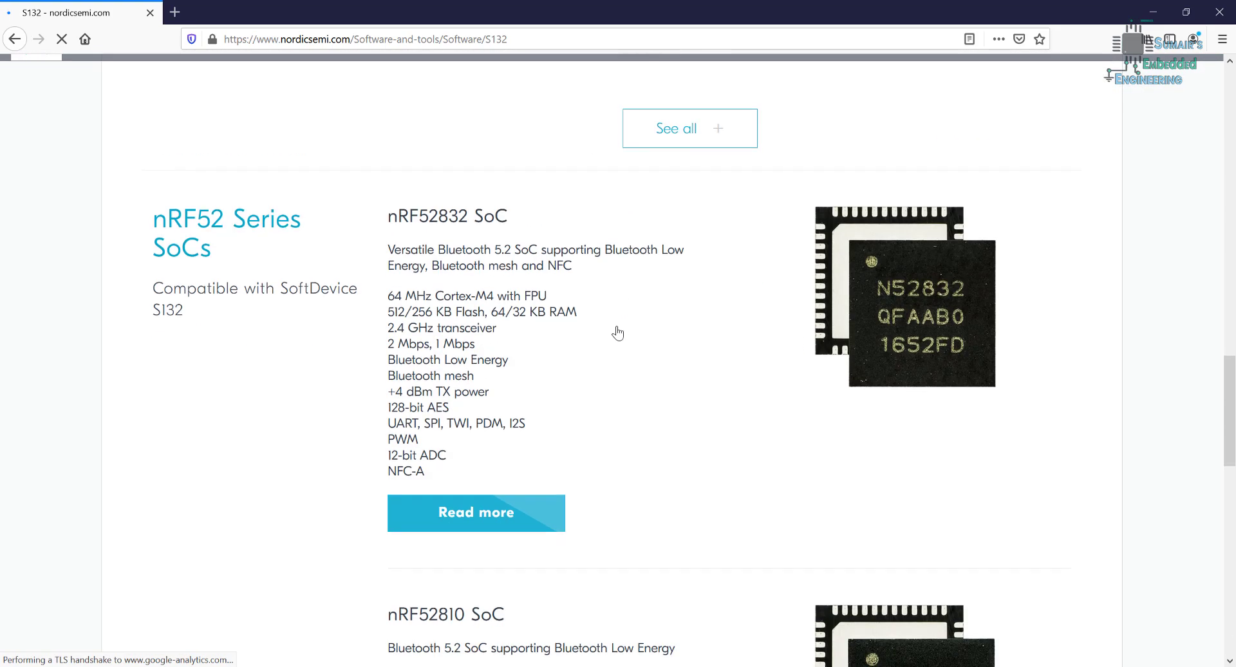
scroll(617, 332, "down", 10)
scroll(617, 333, "down", 8)
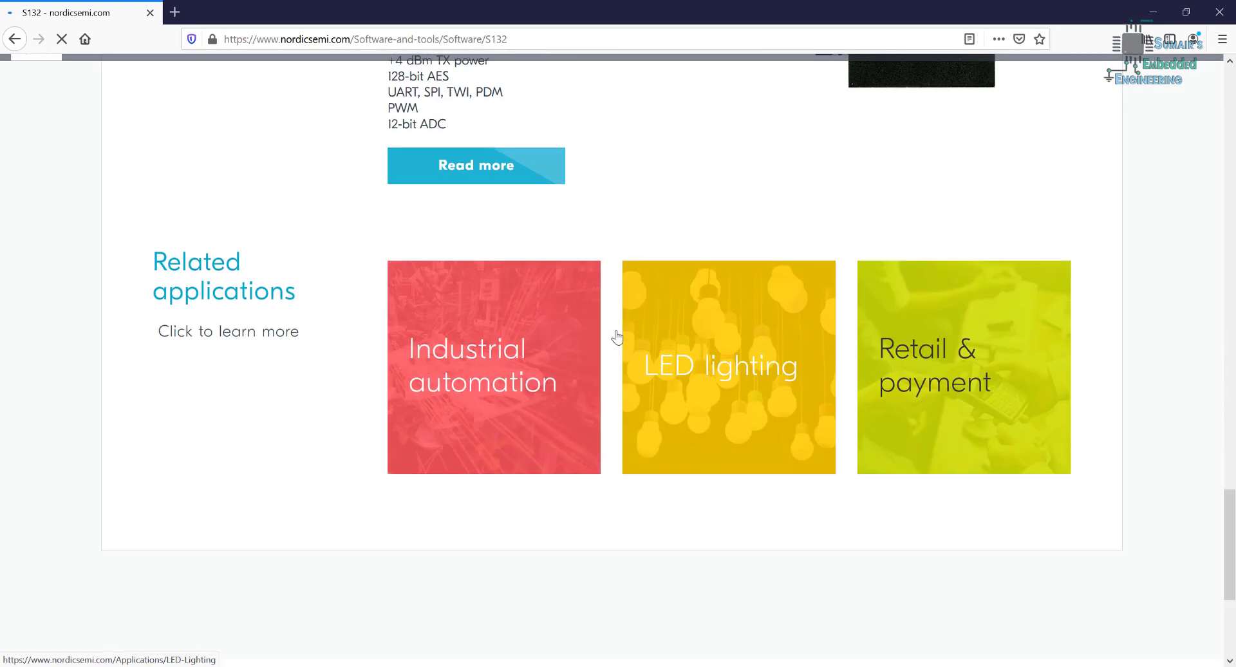
scroll(615, 336, "up", 16)
scroll(616, 334, "up", 16)
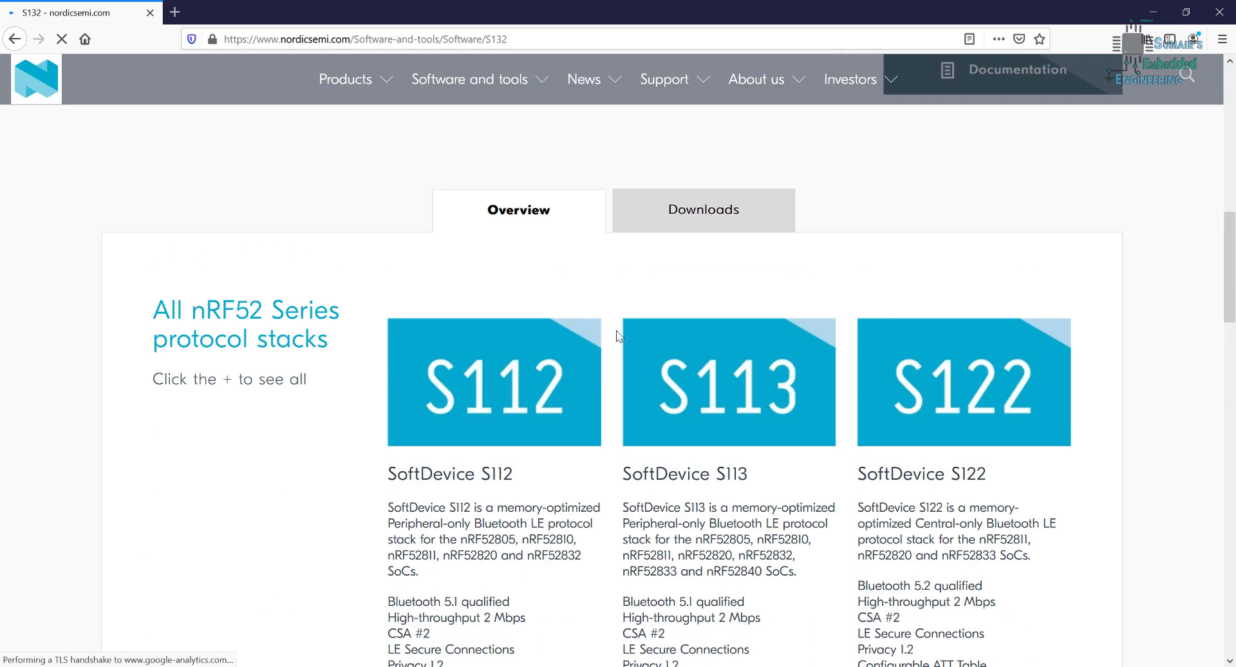
- Open the S132 downloads section and review the available SoftDevice versions and the selected zip file
scroll(615, 330, "up", 6)
left_click(685, 431)
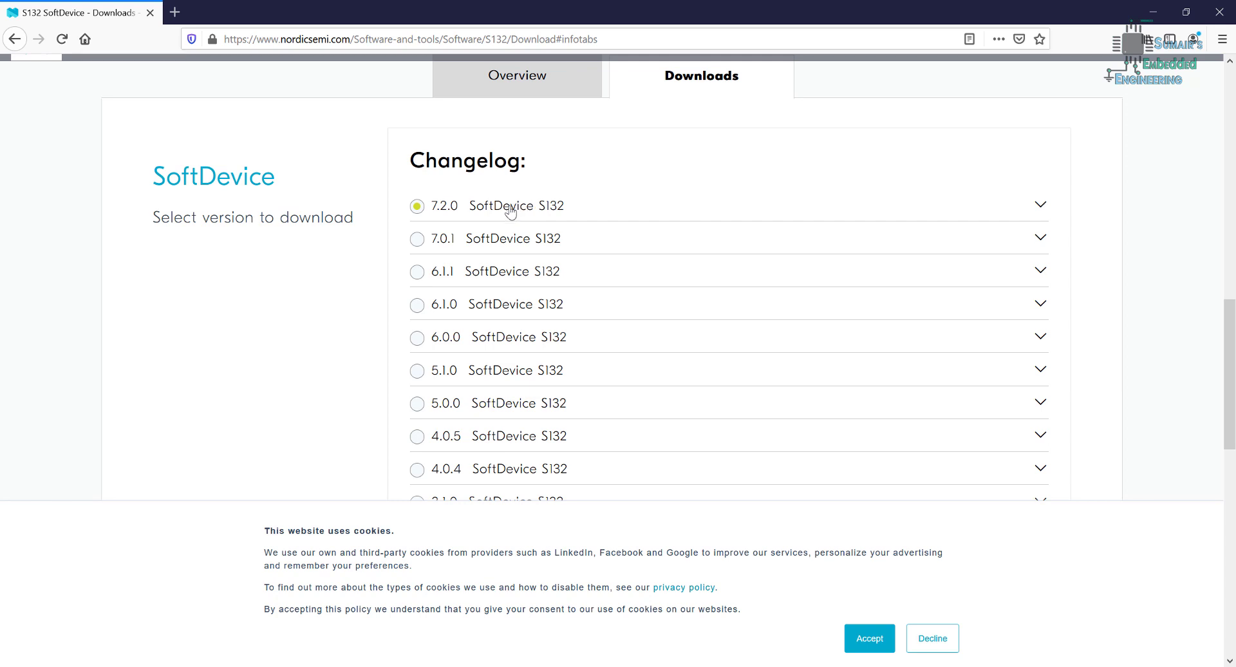
scroll(427, 245, "down", 2)
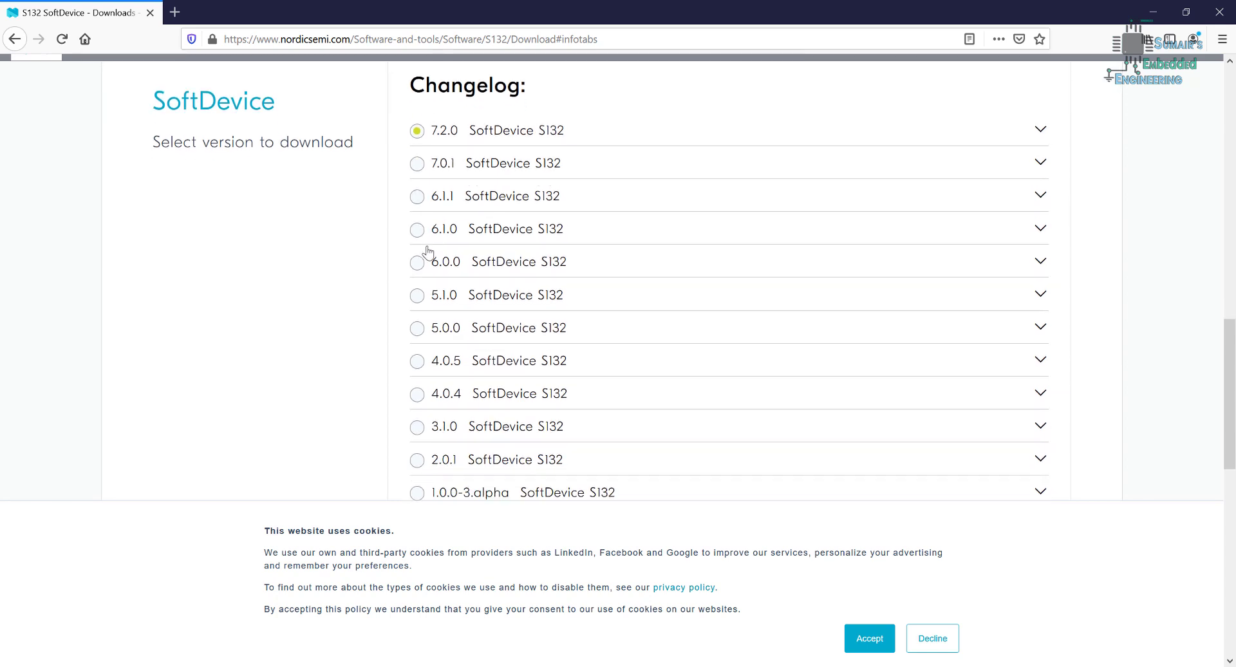
scroll(436, 198, "down", 6)
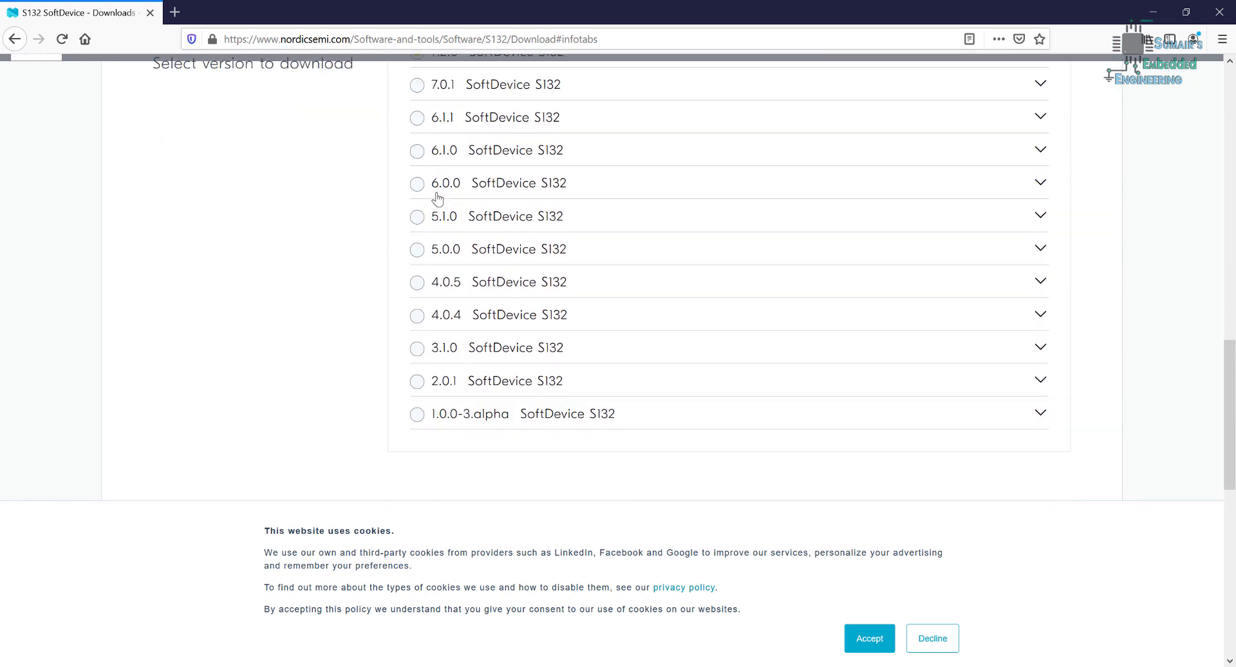
scroll(468, 287, "down", 8)
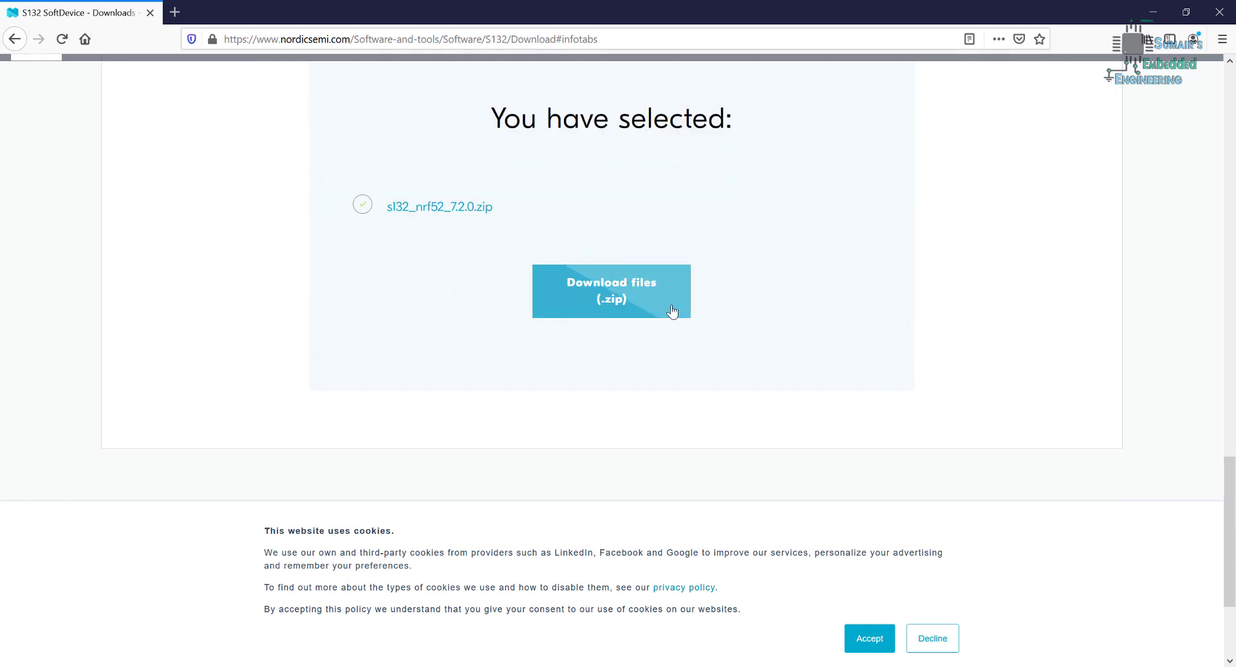
- Open the S132 documentation in the Nordic Infocenter and go to the S132 SoftDevice Specification
scroll(670, 312, "up", 20)
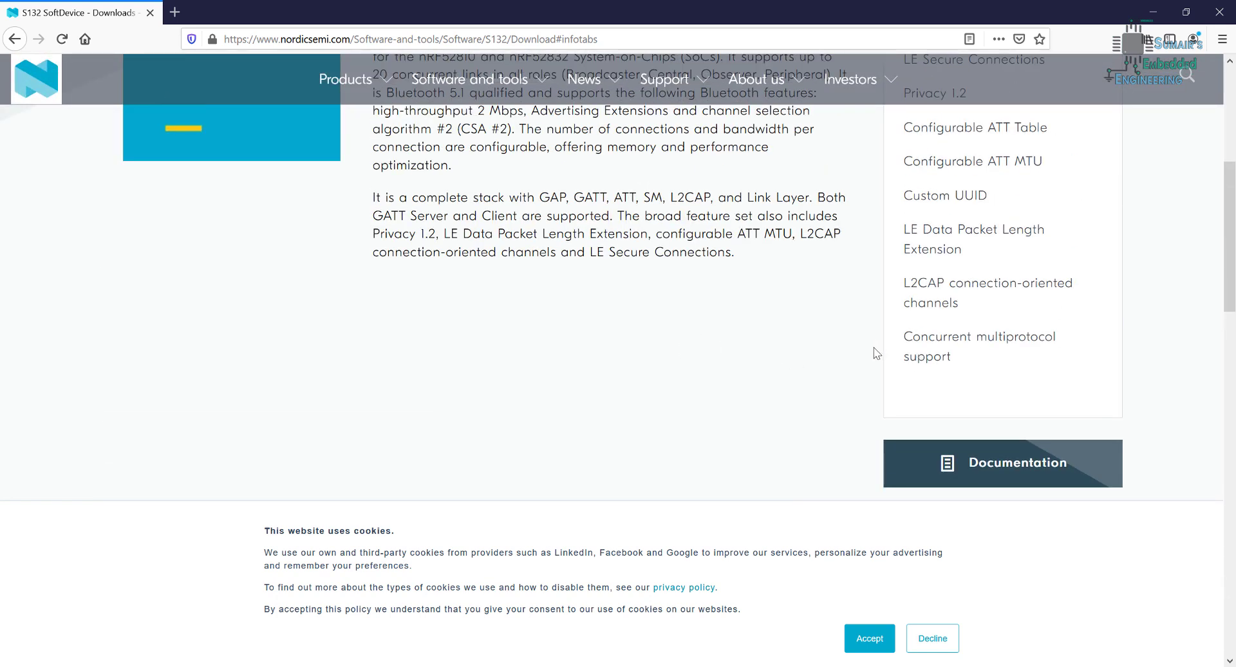
scroll(874, 347, "down", 4)
left_click(960, 333)
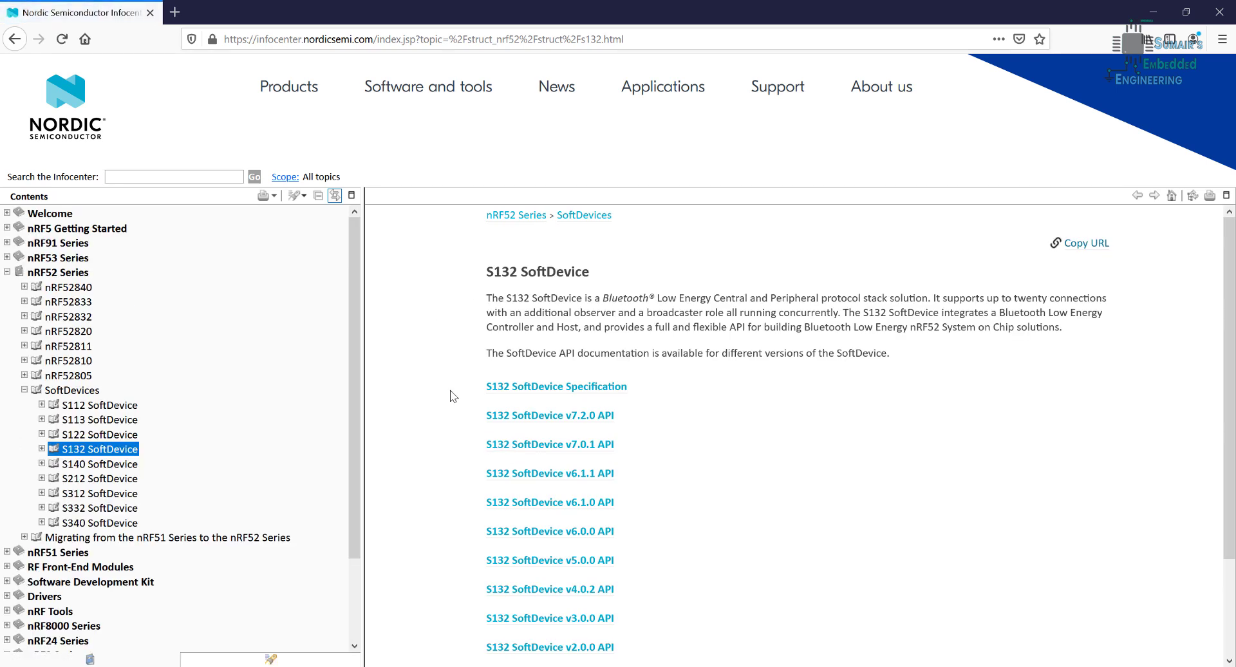
scroll(579, 402, "down", 3)
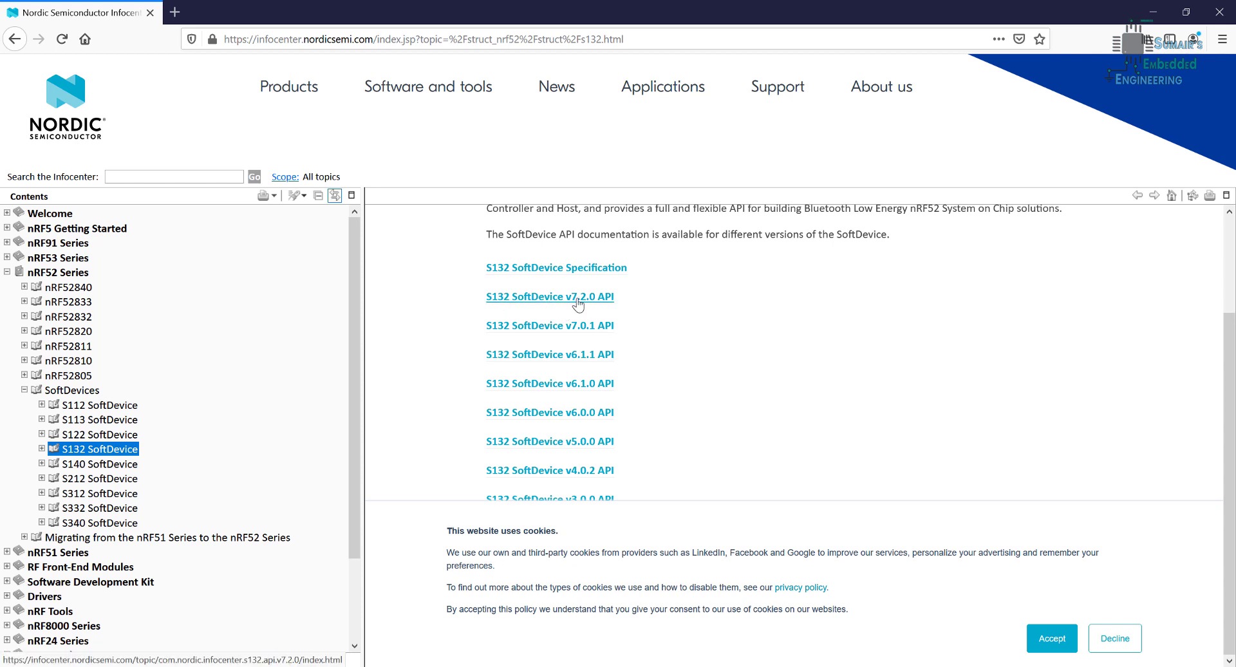
left_click(559, 269)
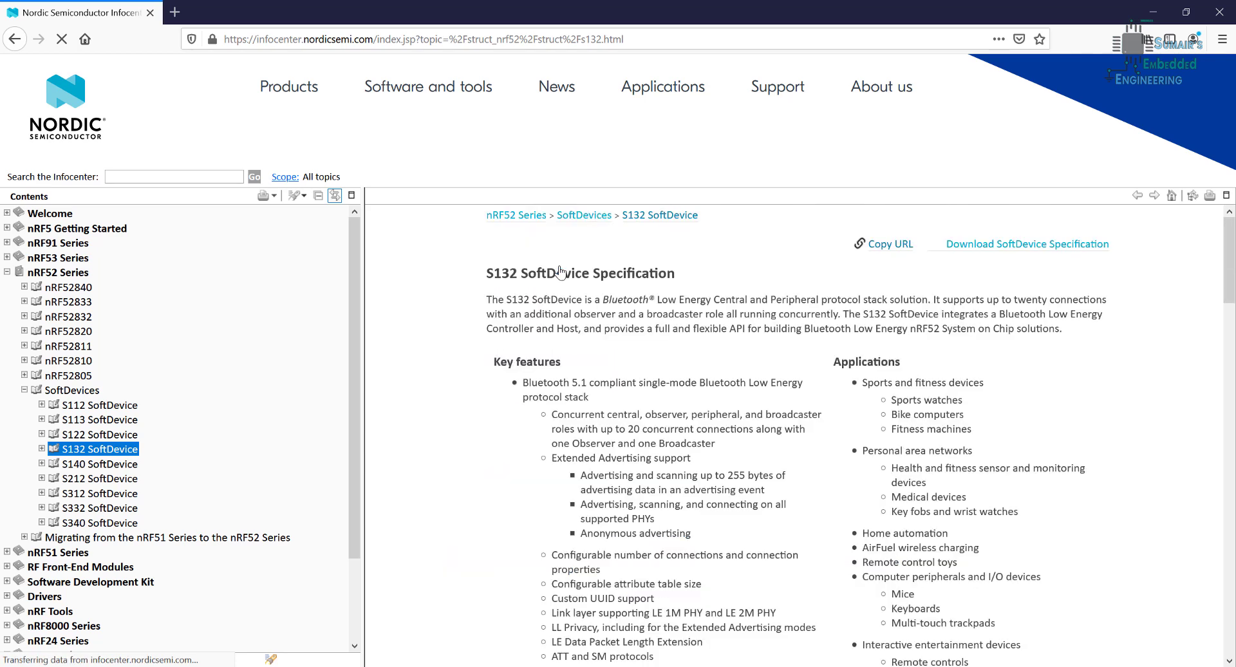
- Look over the specification's key features and open the downloadable SoftDevice Specification PDF
scroll(567, 276, "down", 2)
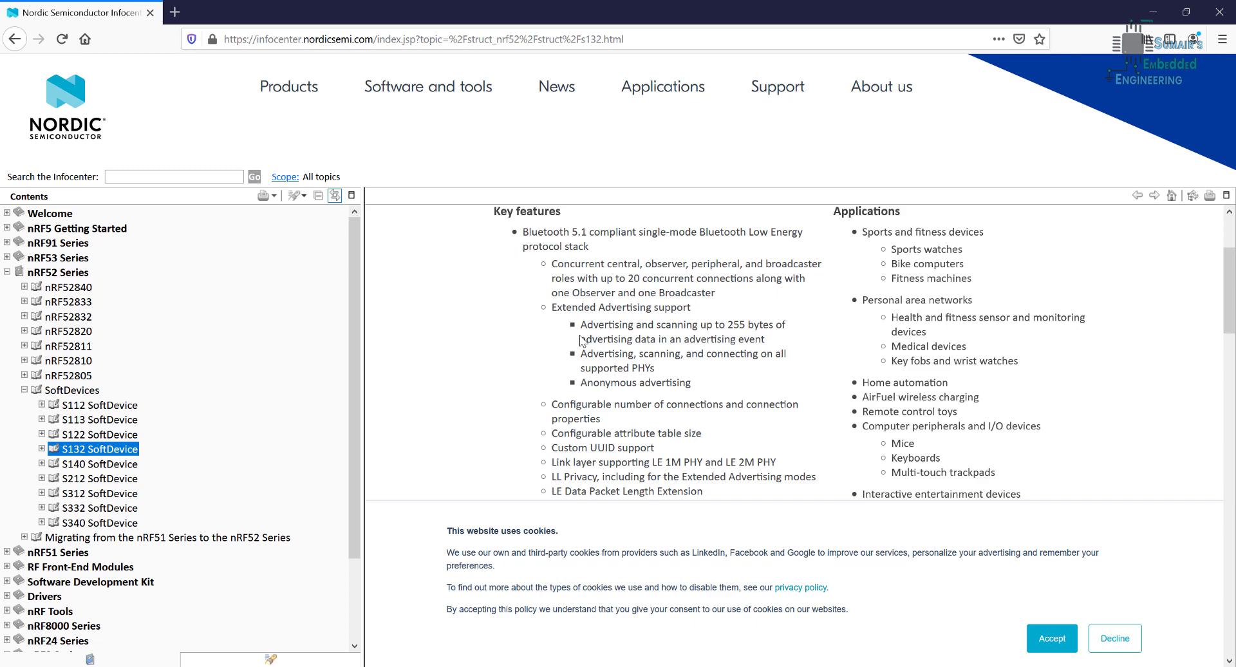
scroll(512, 341, "up", 2)
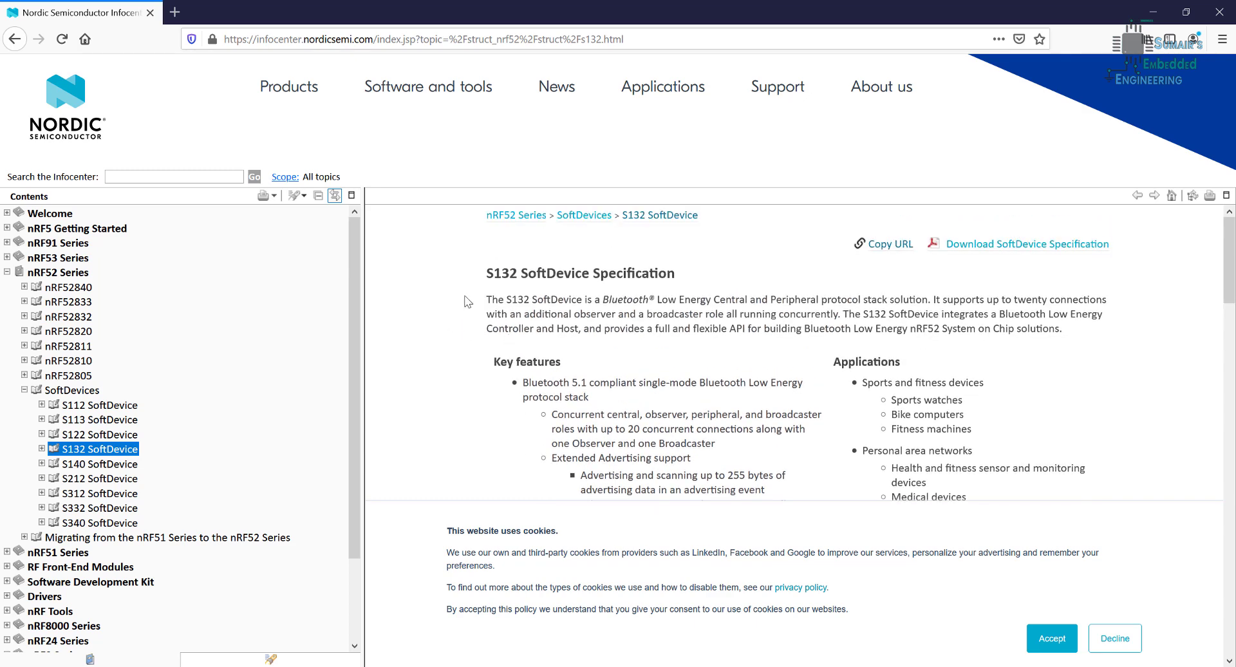
left_click(1011, 249)
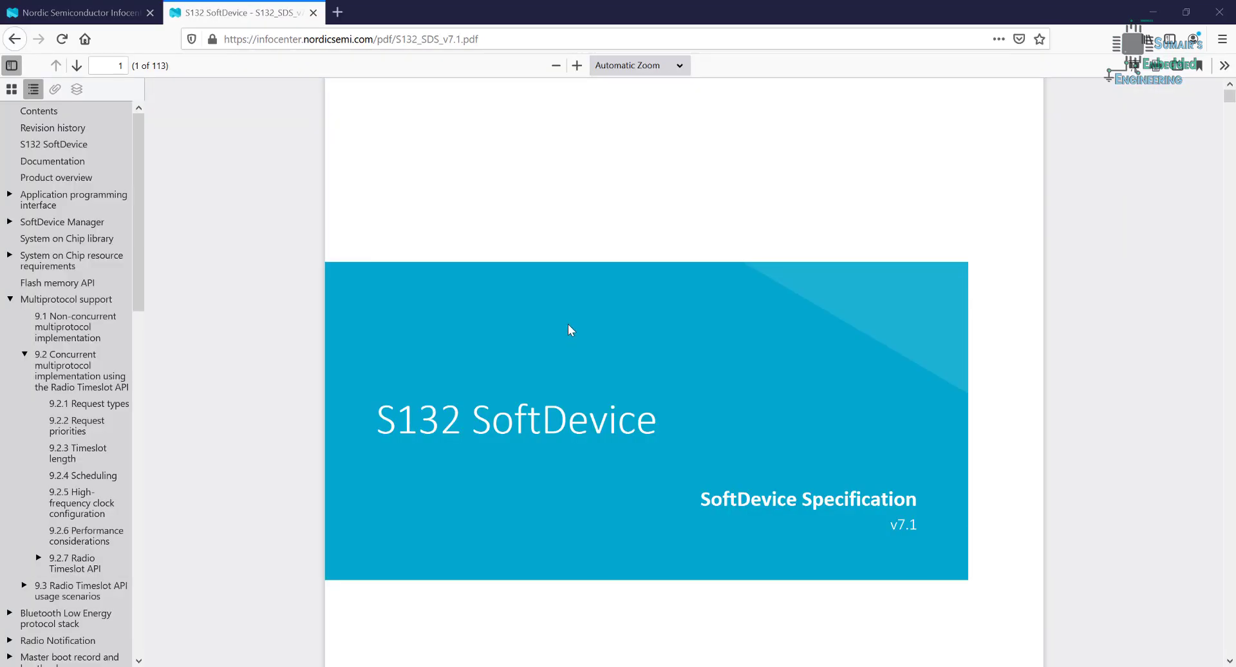
- Read through the table of contents of the S132 SoftDevice Specification PDF, from the product overview to the interrupt model chapter and beyond
scroll(566, 351, "down", 5)
scroll(560, 373, "down", 10)
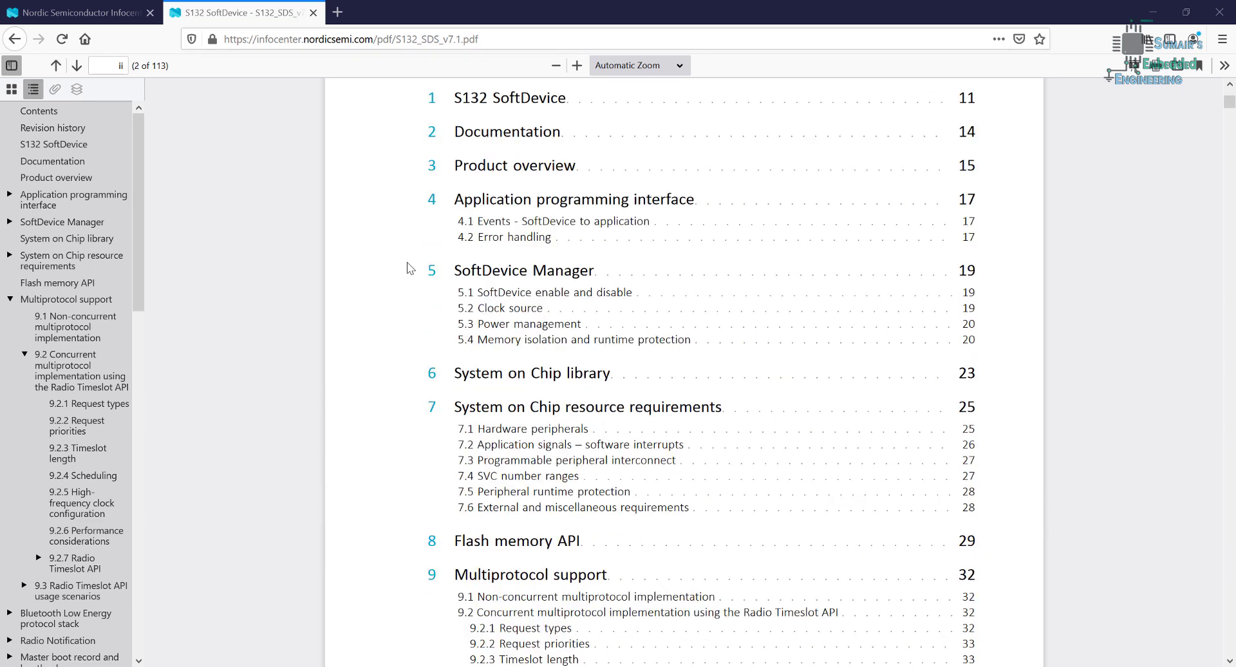
scroll(407, 268, "down", 3)
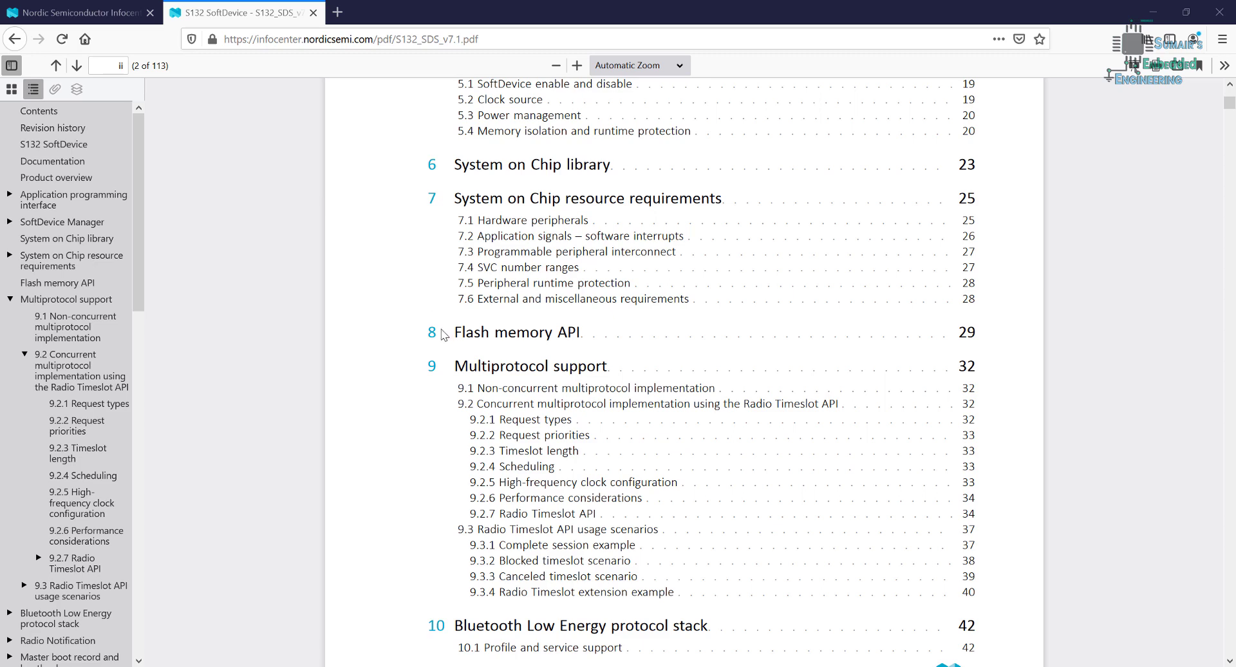
scroll(407, 347, "down", 1)
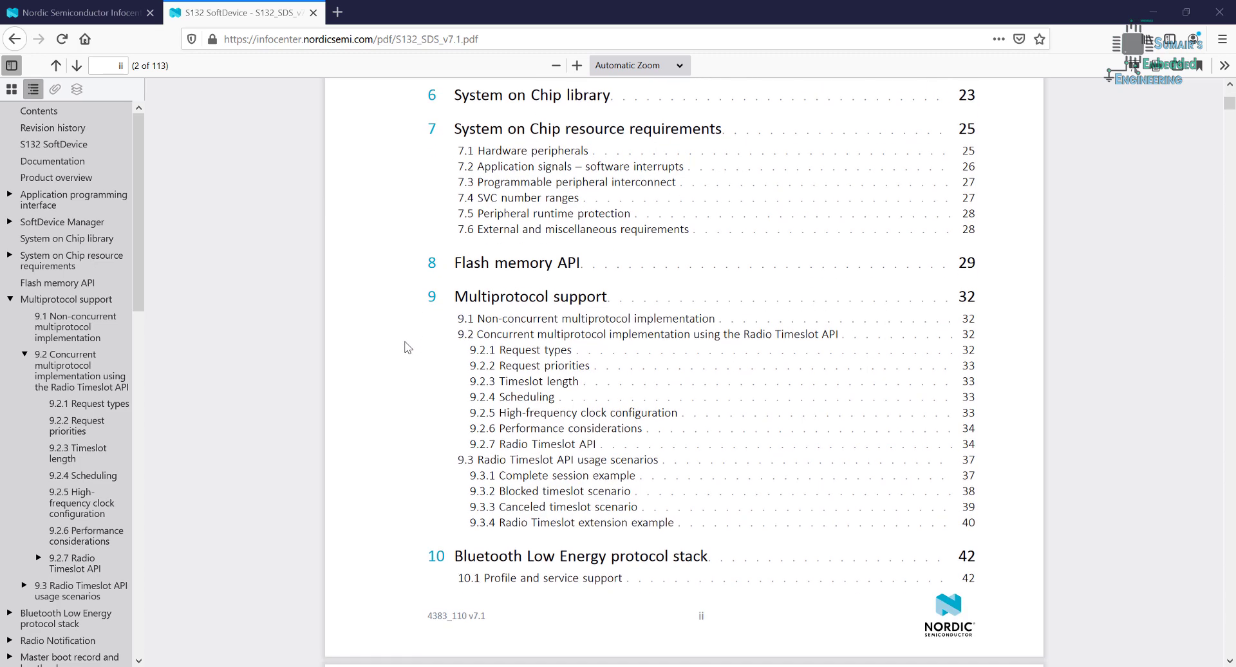
scroll(407, 348, "down", 4)
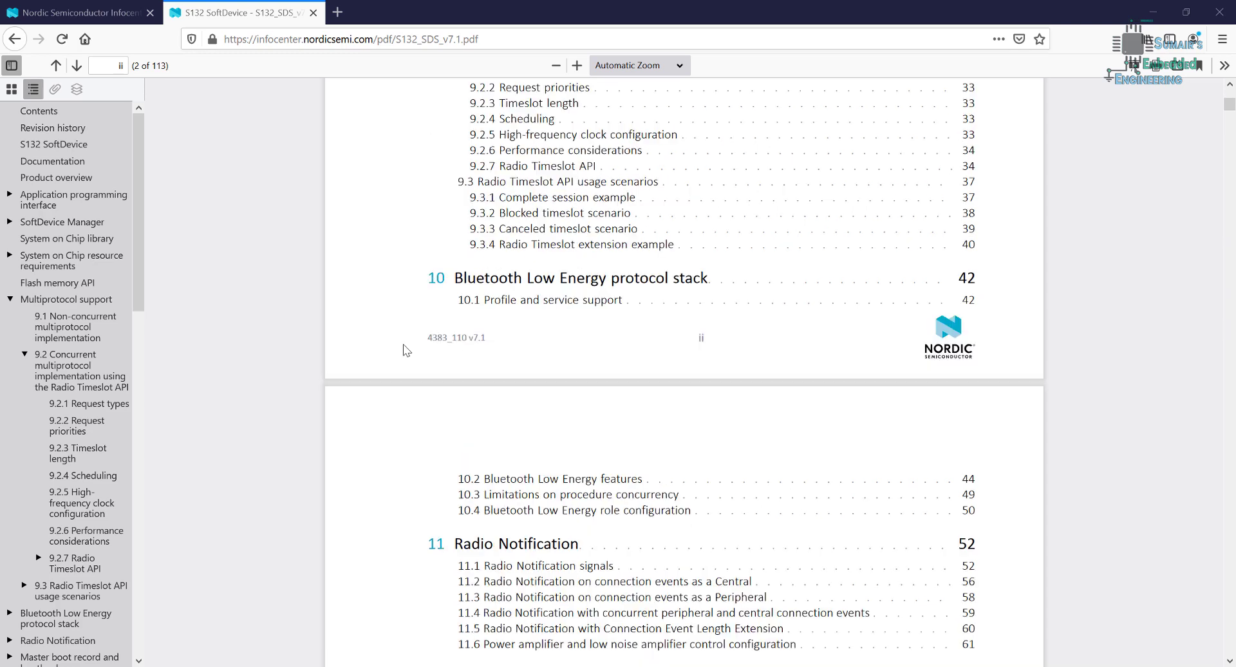
scroll(407, 349, "down", 5)
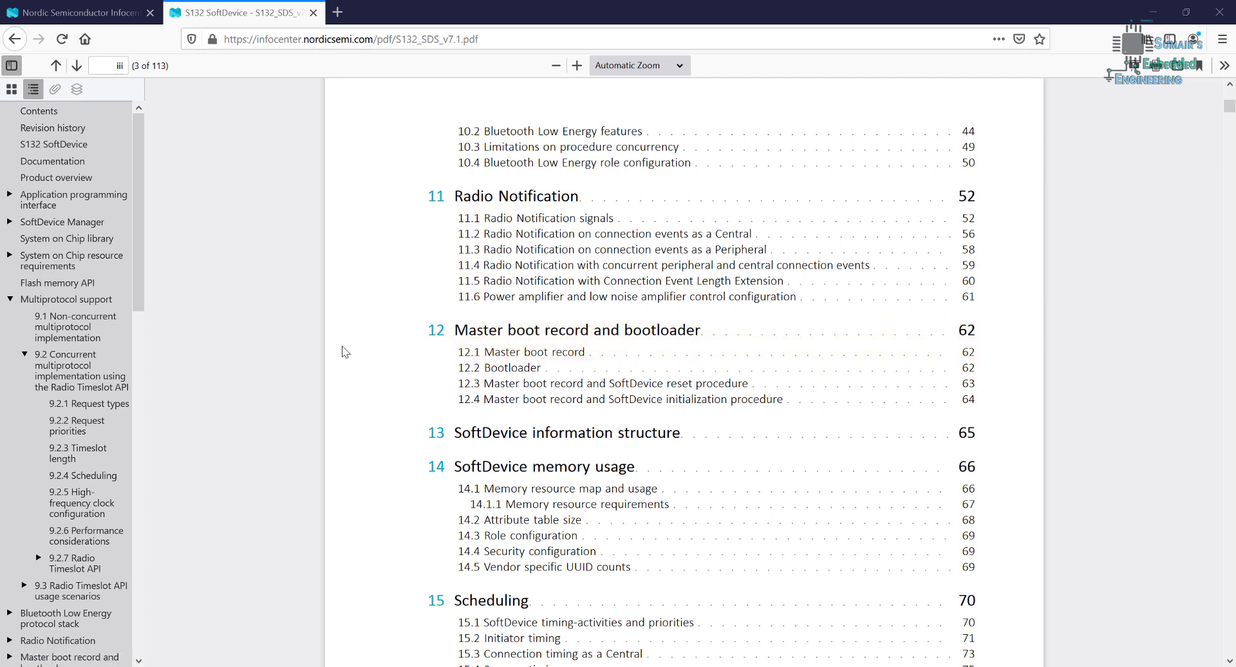
scroll(342, 352, "down", 3)
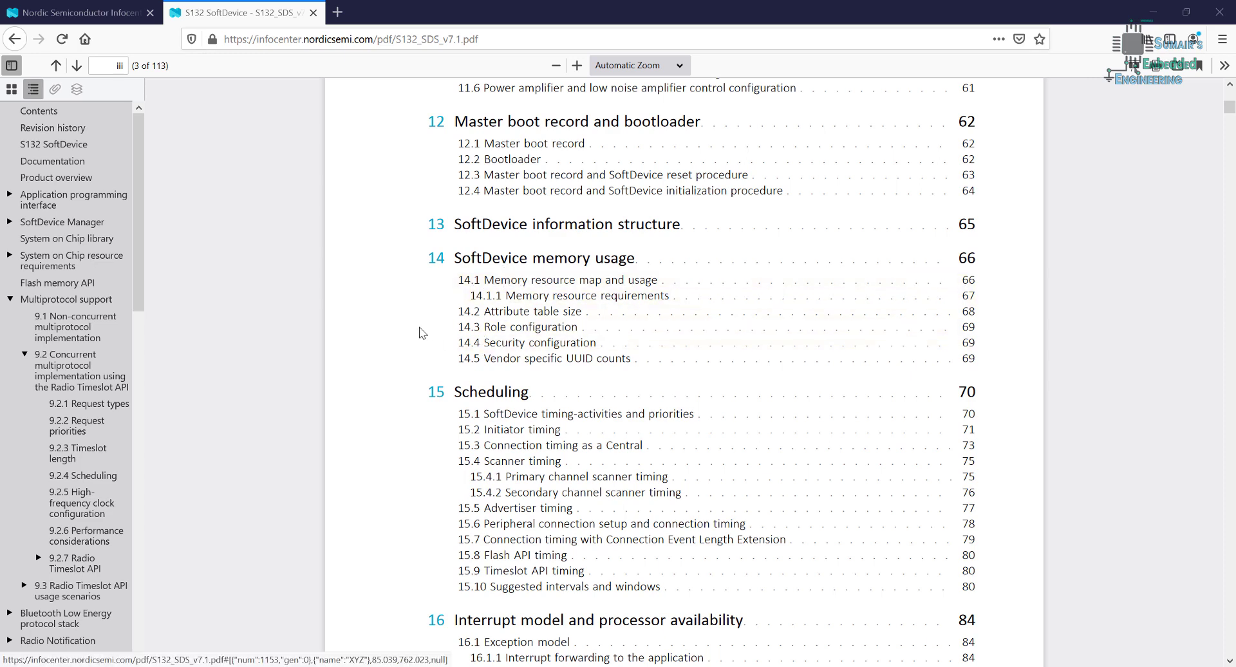
scroll(419, 335, "down", 2)
scroll(417, 407, "down", 4)
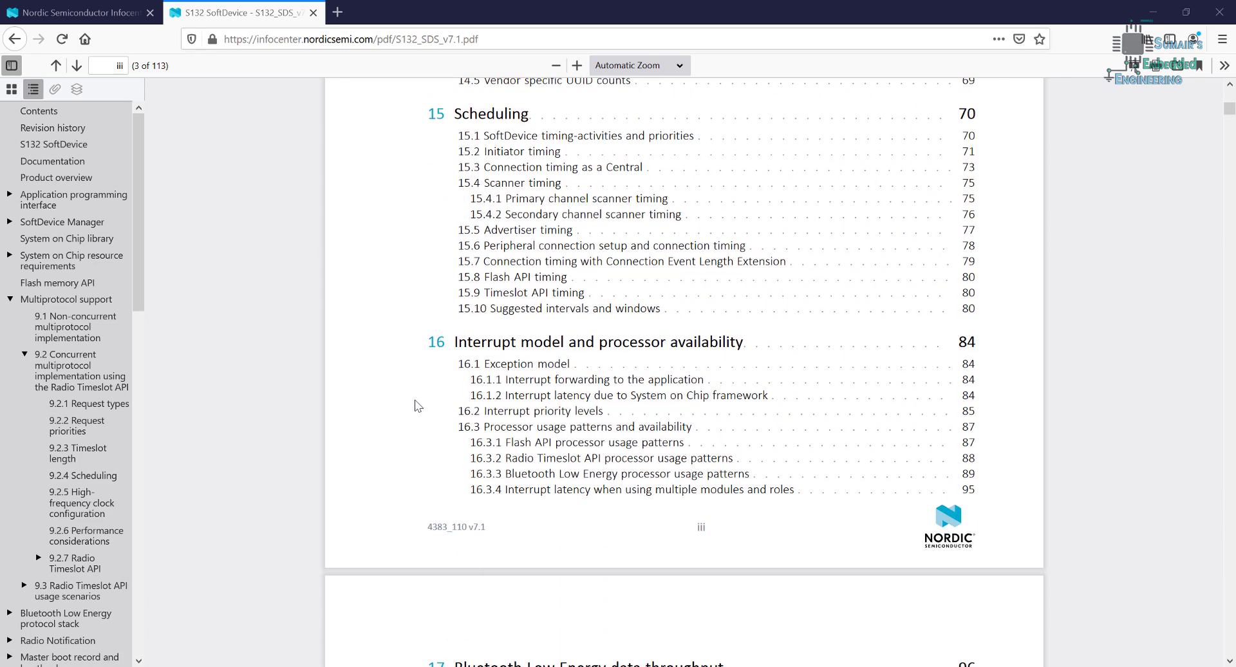
scroll(394, 410, "down", 3)
scroll(395, 410, "down", 2)
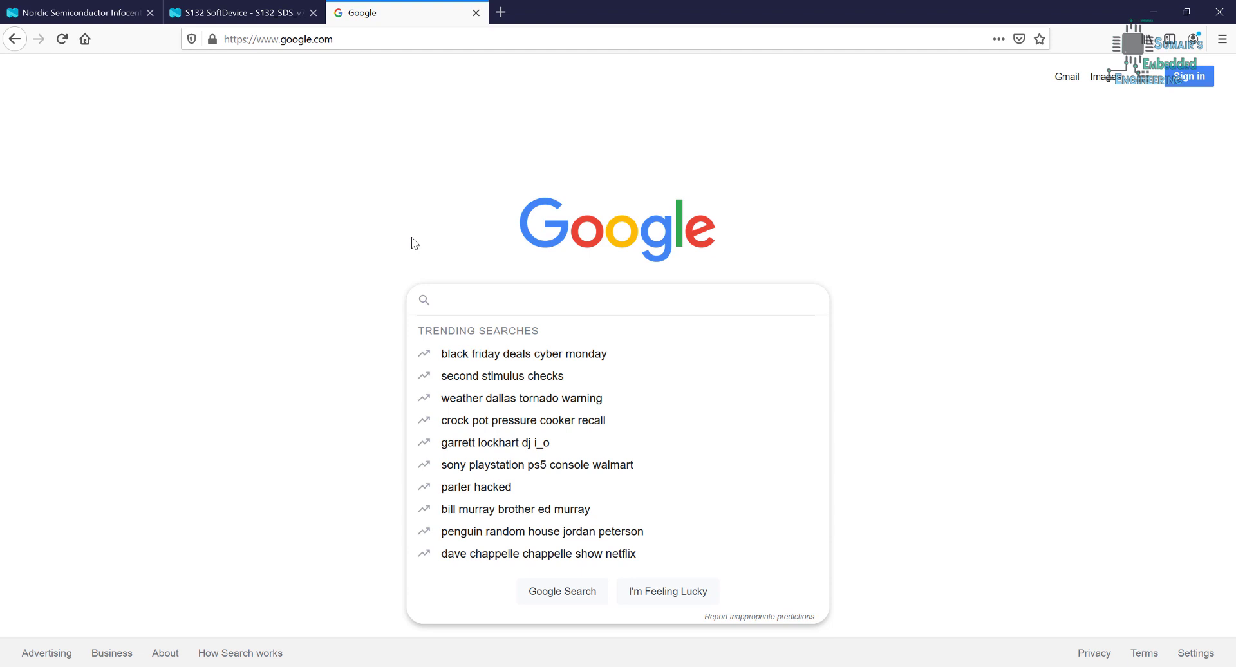
- Search Google for "nrf connect" and open the nRF Connect for Desktop result on nordicsemi.com in a new tab
type("nrf conne")
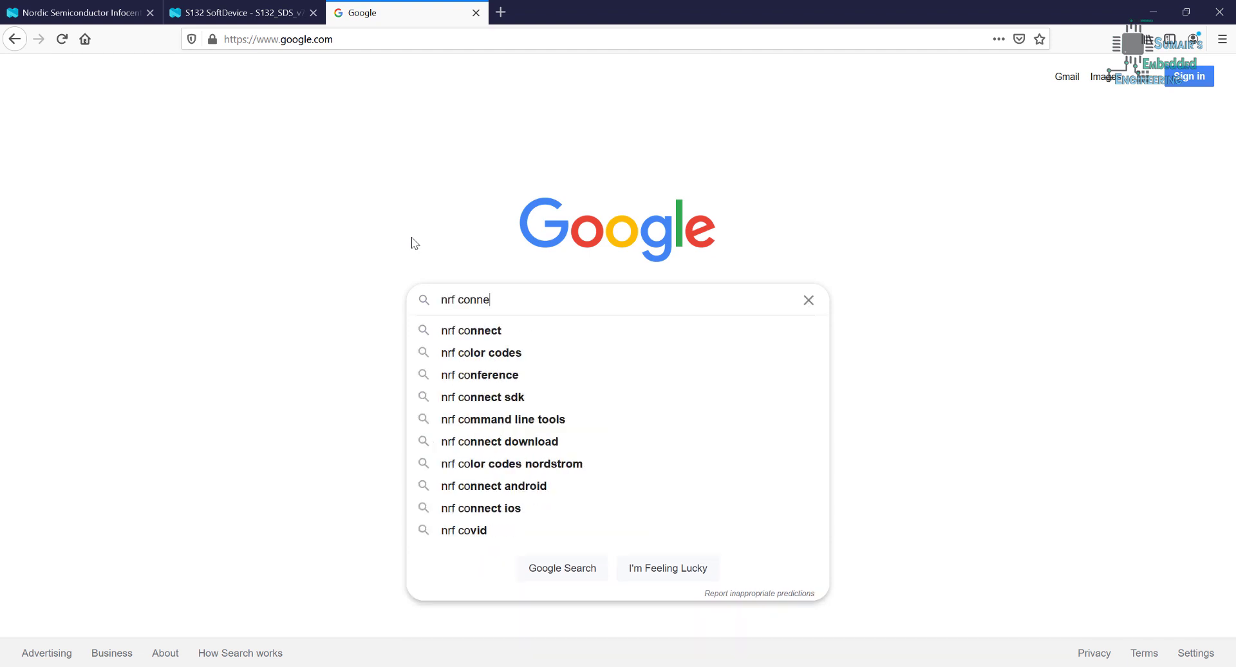
type("ct")
key("Return")
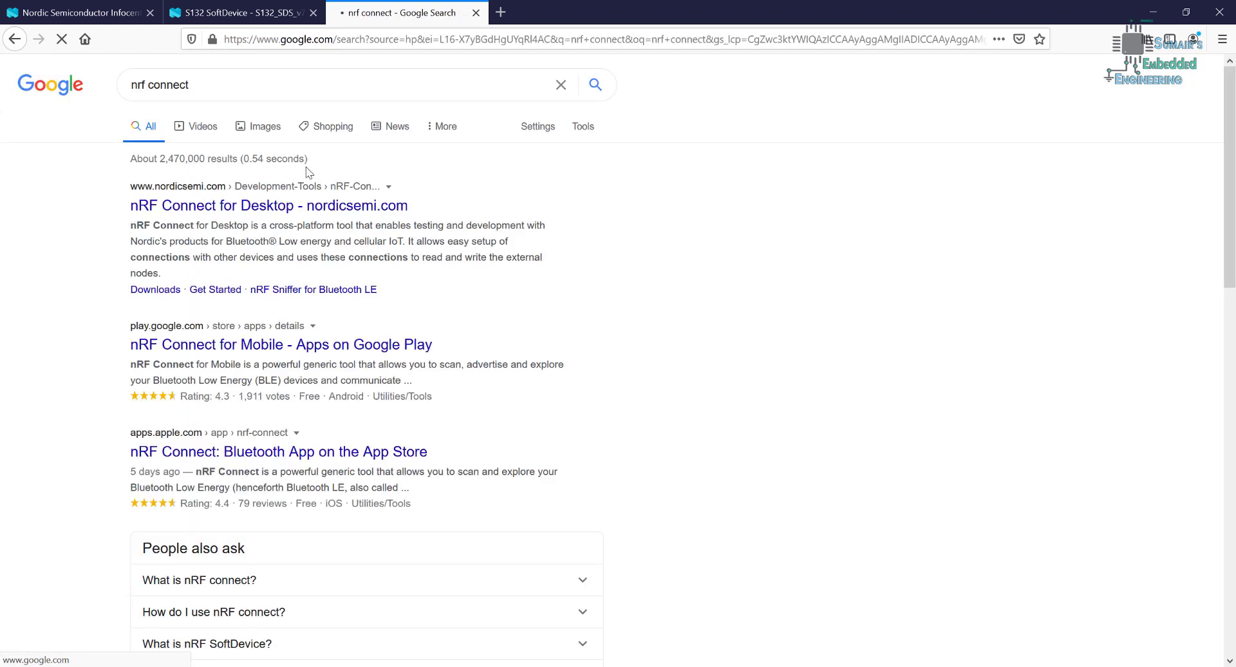
right_click(273, 206)
left_click(309, 214)
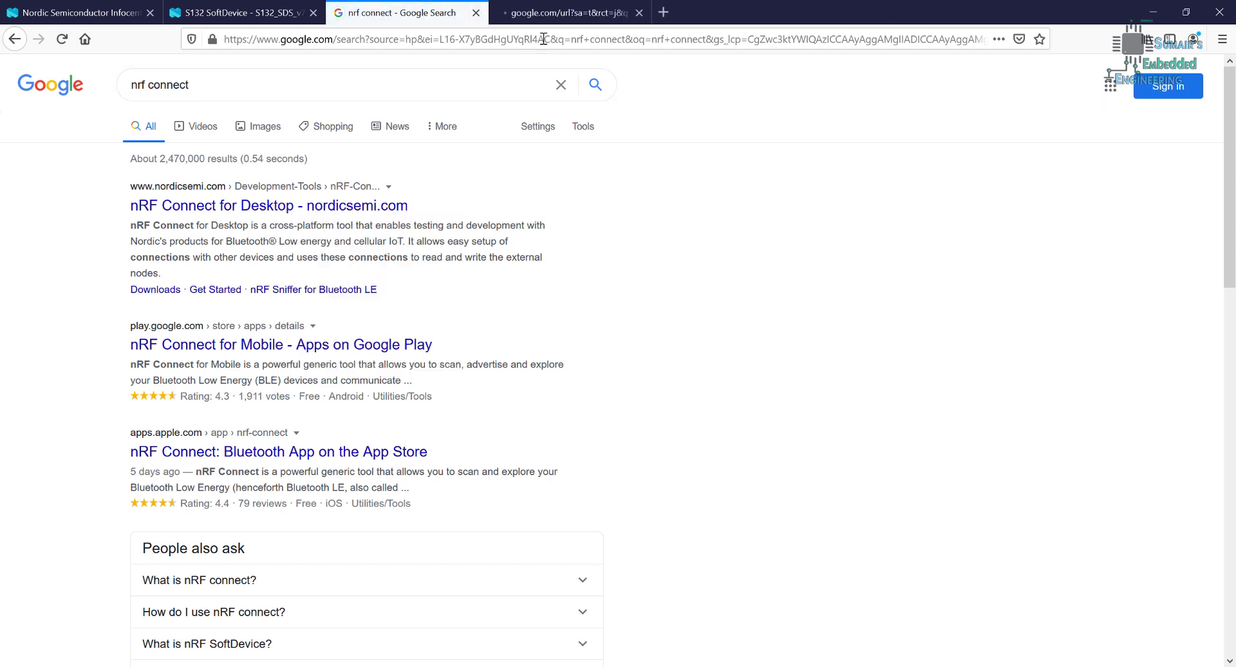
left_click(552, 14)
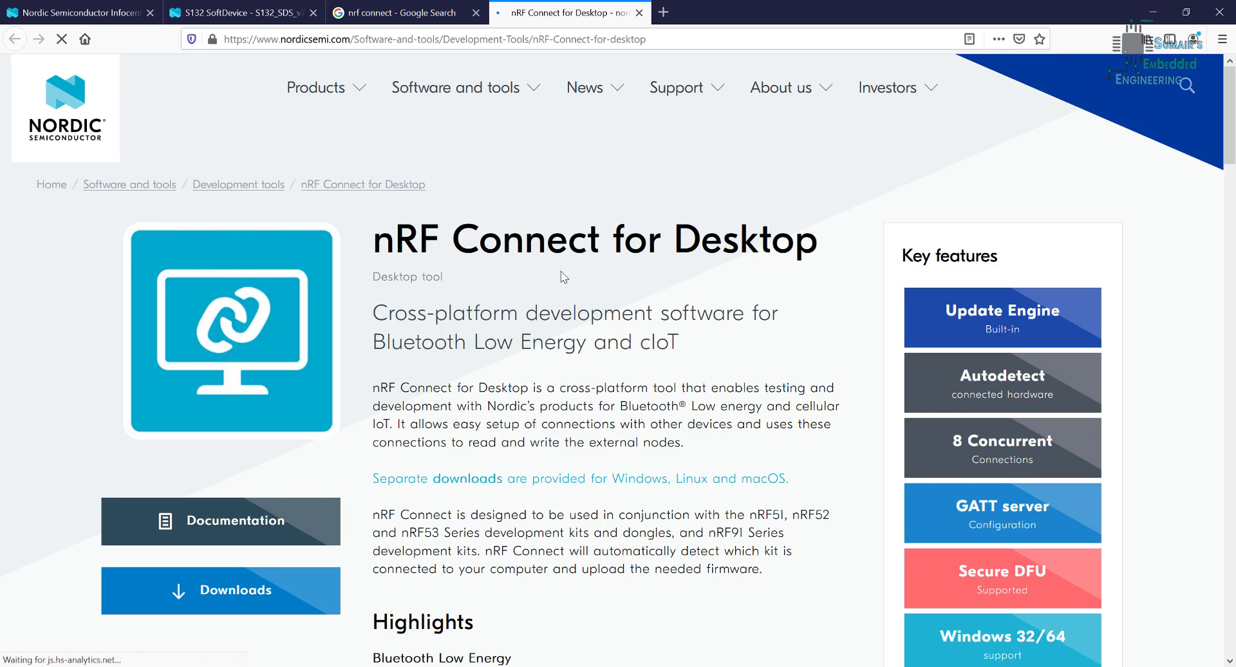
- Accept the site's cookies and look over the nRF Connect for Desktop highlights and the application screenshot
scroll(519, 293, "down", 4)
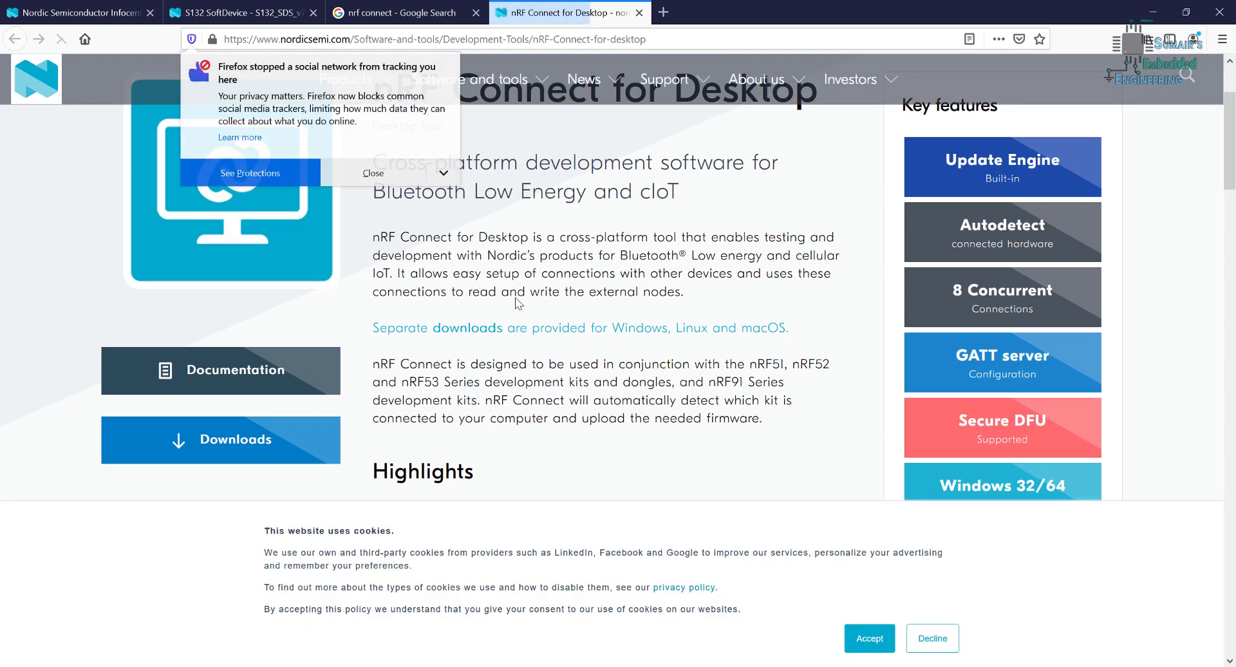
left_click(390, 175)
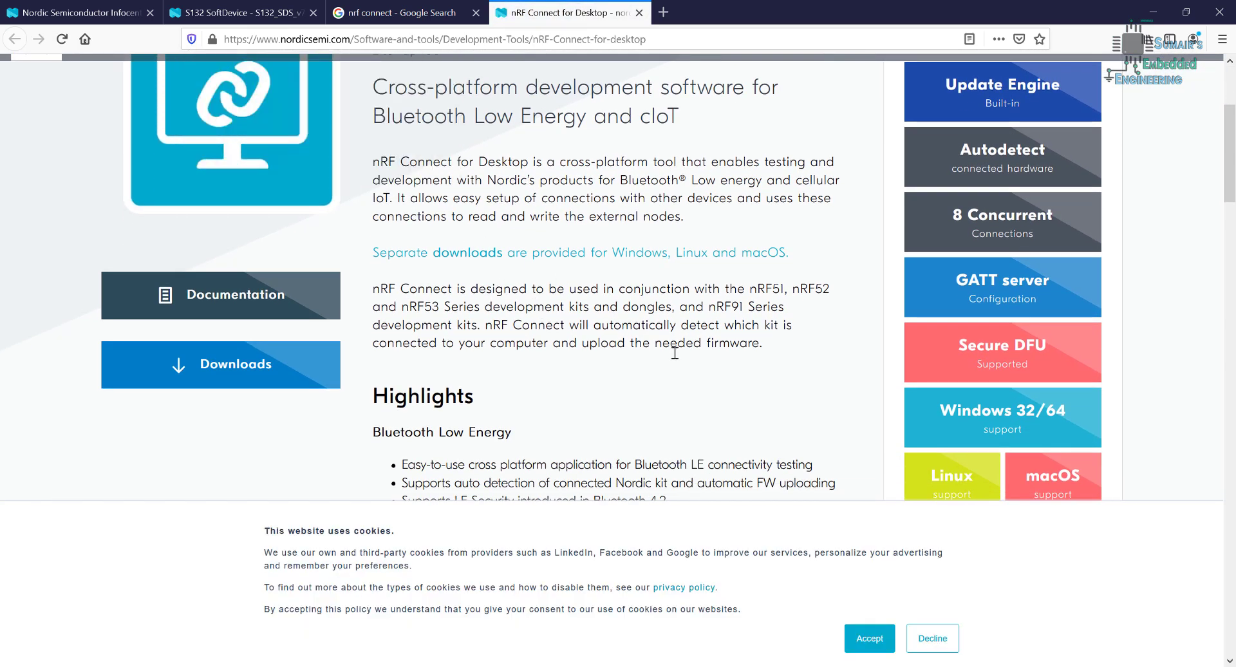
left_click(877, 636)
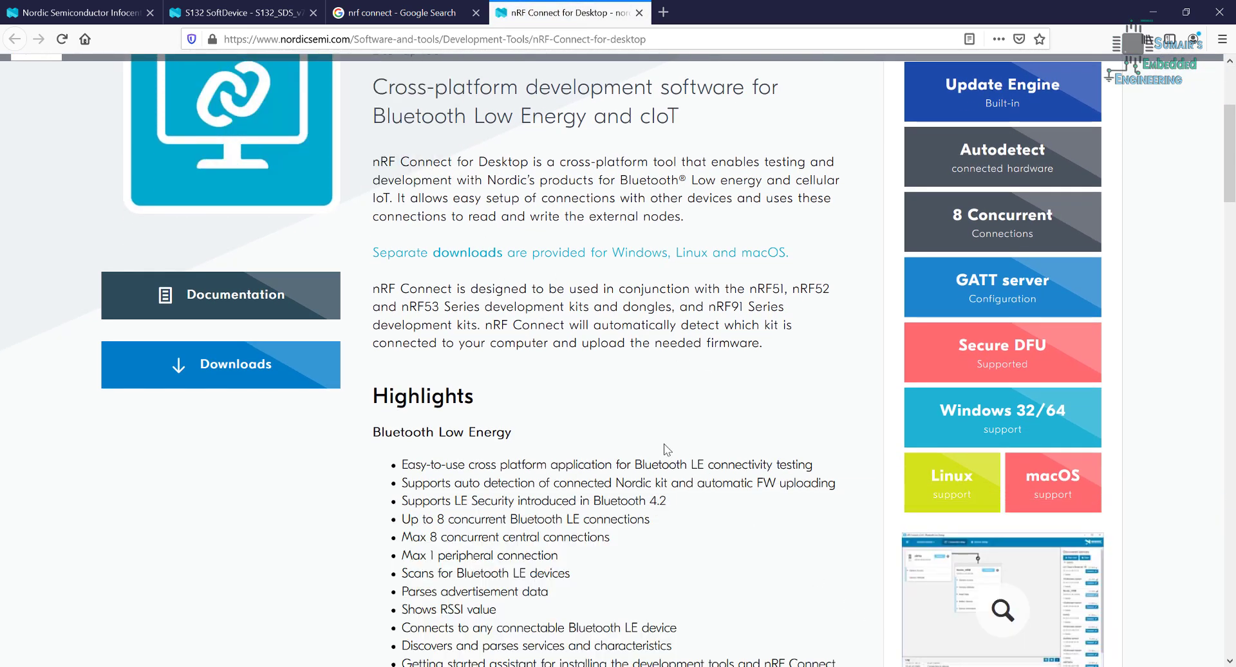
scroll(666, 449, "down", 3)
scroll(666, 449, "down", 3)
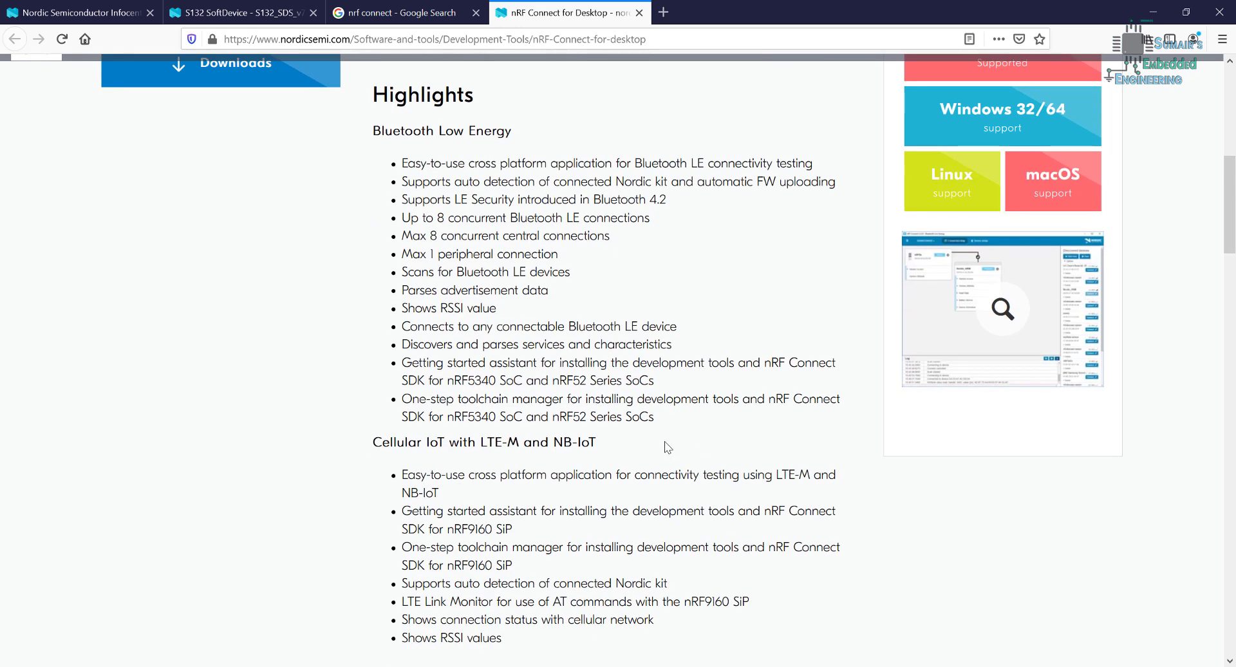
left_click(999, 327)
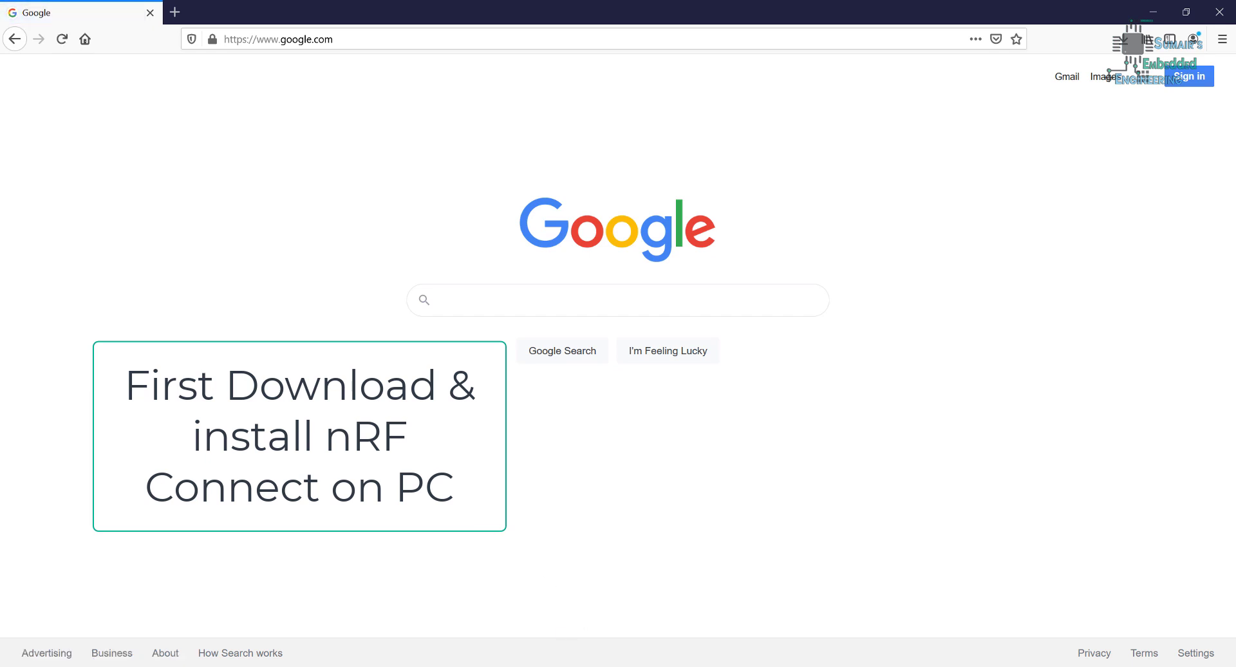
- Search Google for "nrf connect download" and open Nordic's nRF Connect for Desktop downloads page
left_click(501, 305)
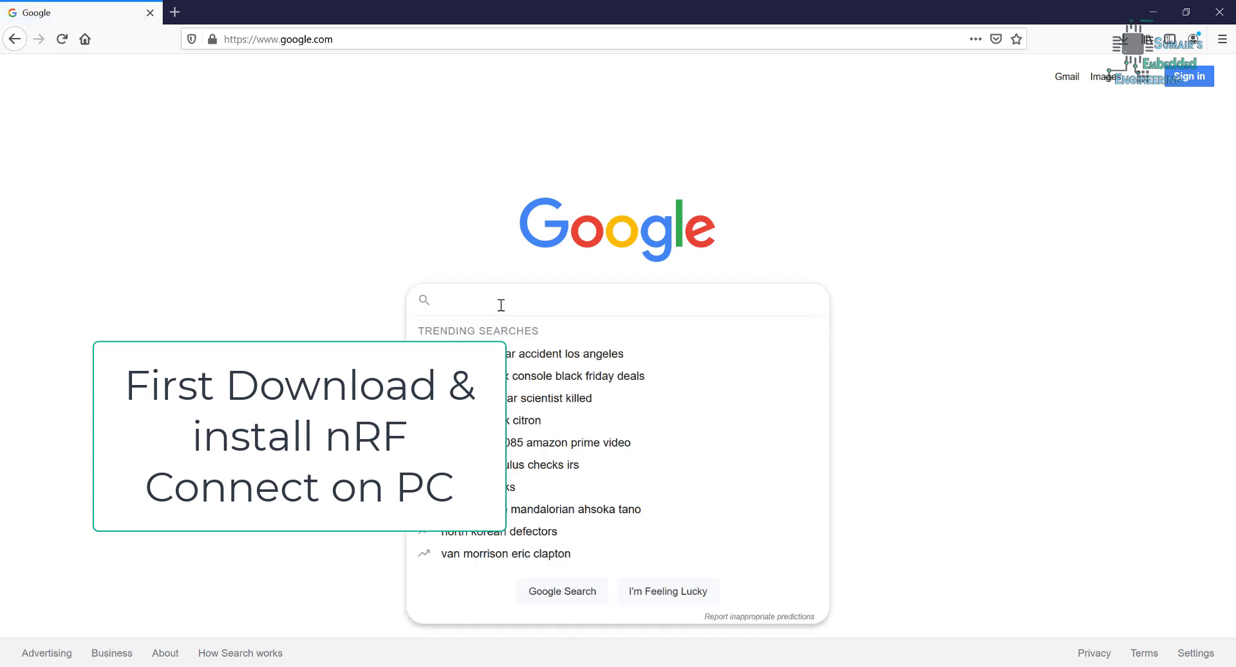
type("nrf")
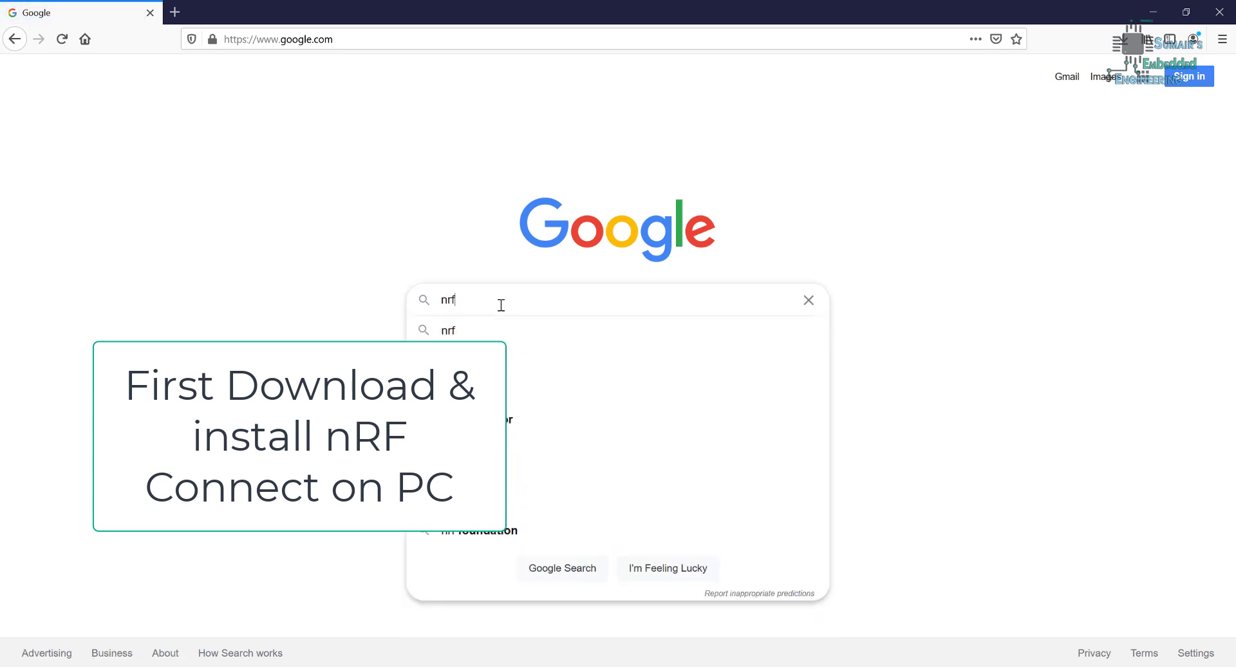
type(" connect")
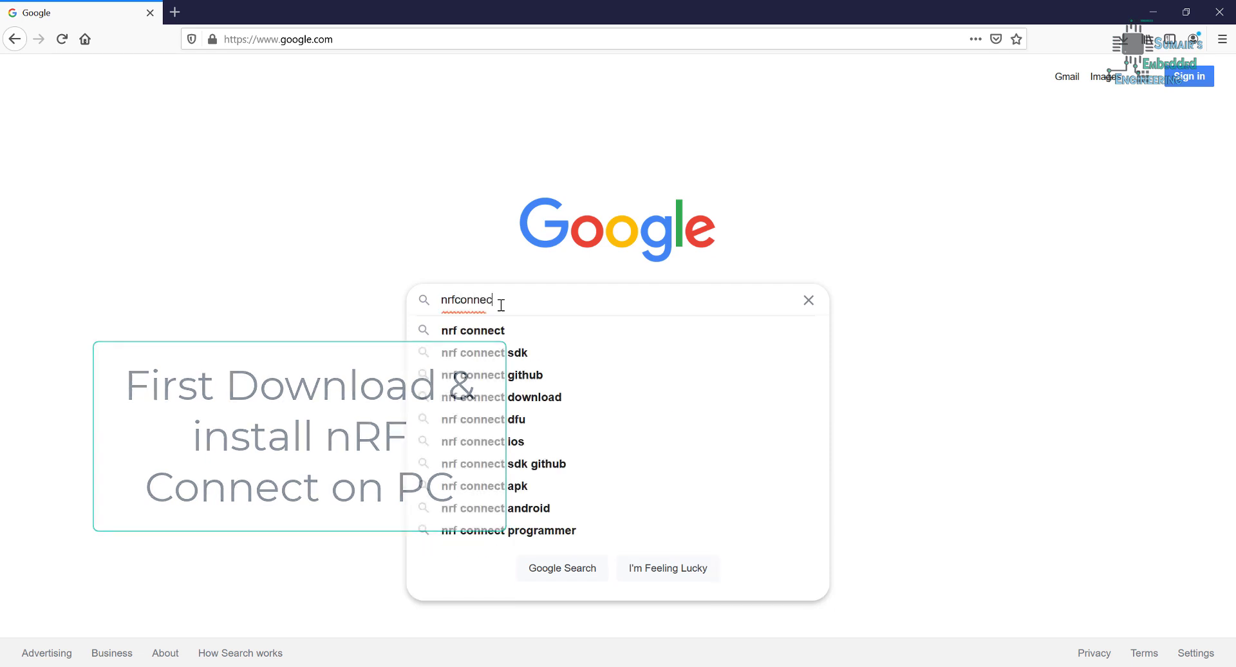
key("Down")
key("Down")
key("Down")
key("Return")
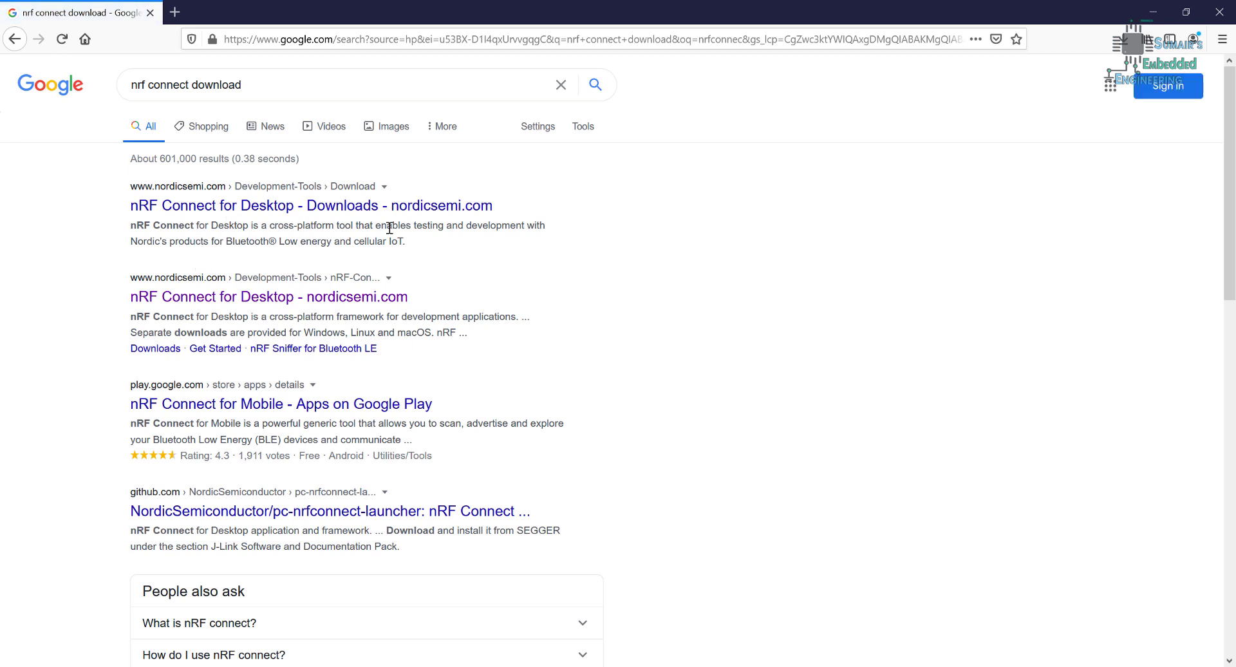
left_click(221, 207)
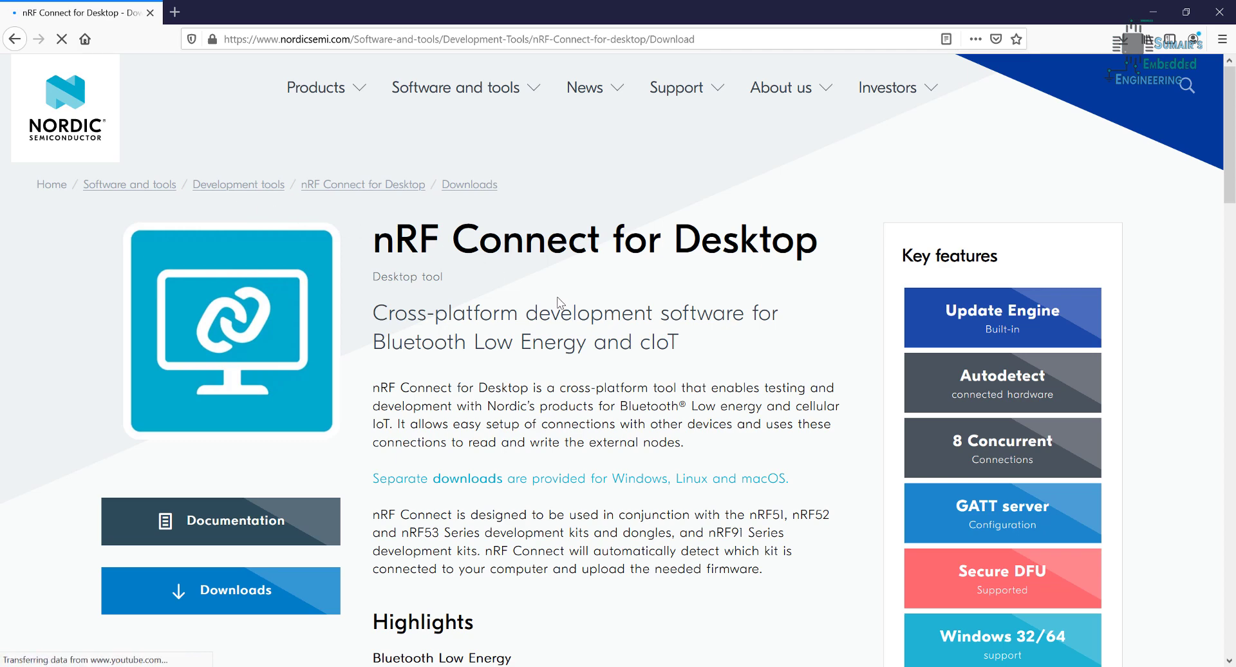
- Select version 3.6.0 for Windows 32-bit and 64-bit and save the installer nrfconnect-setup-3.6.0-ia32.exe
scroll(557, 303, "down", 2)
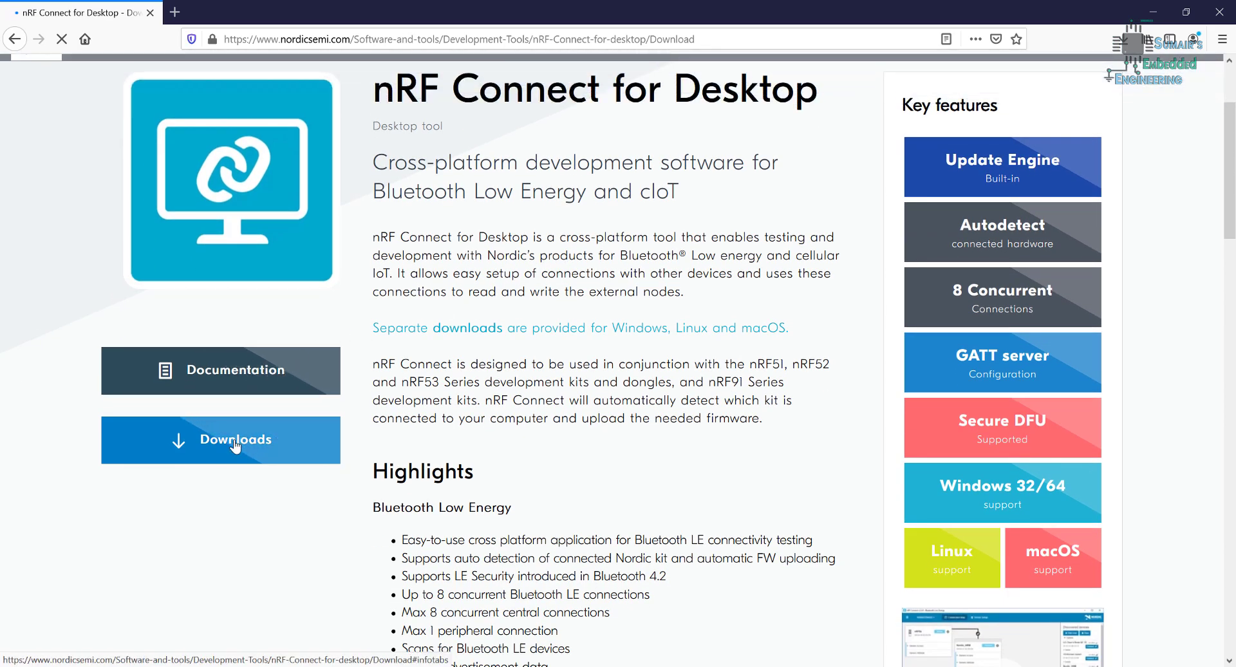
scroll(420, 418, "down", 1)
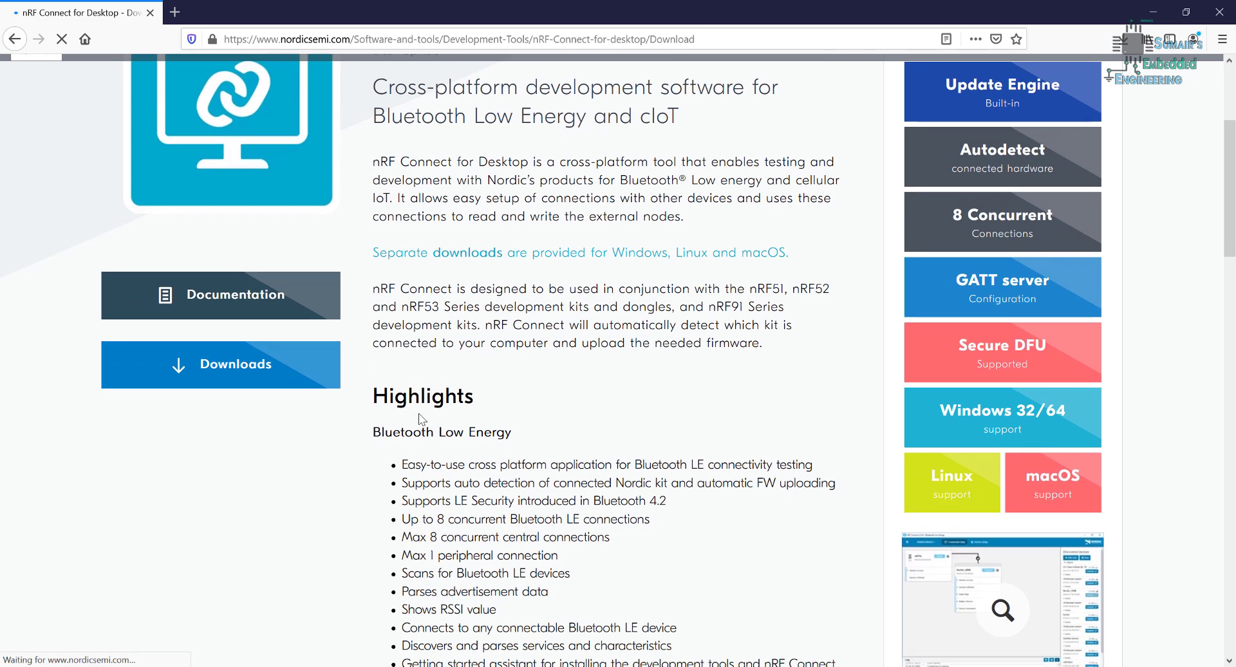
scroll(419, 418, "down", 4)
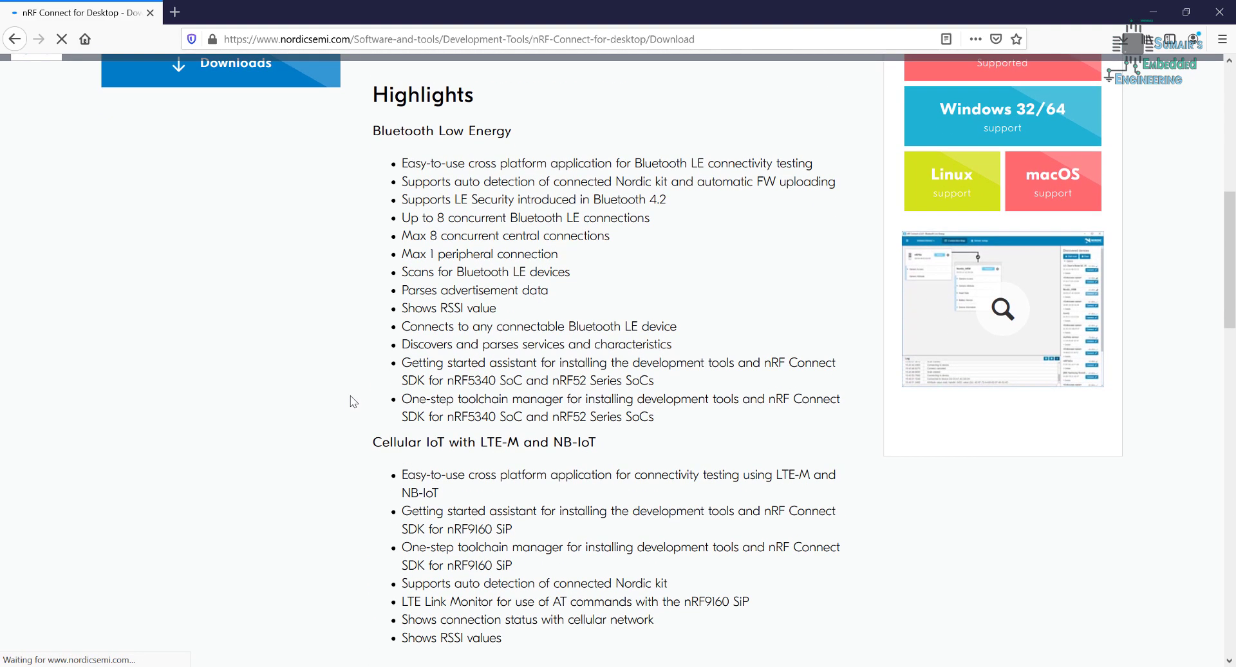
scroll(350, 395, "down", 5)
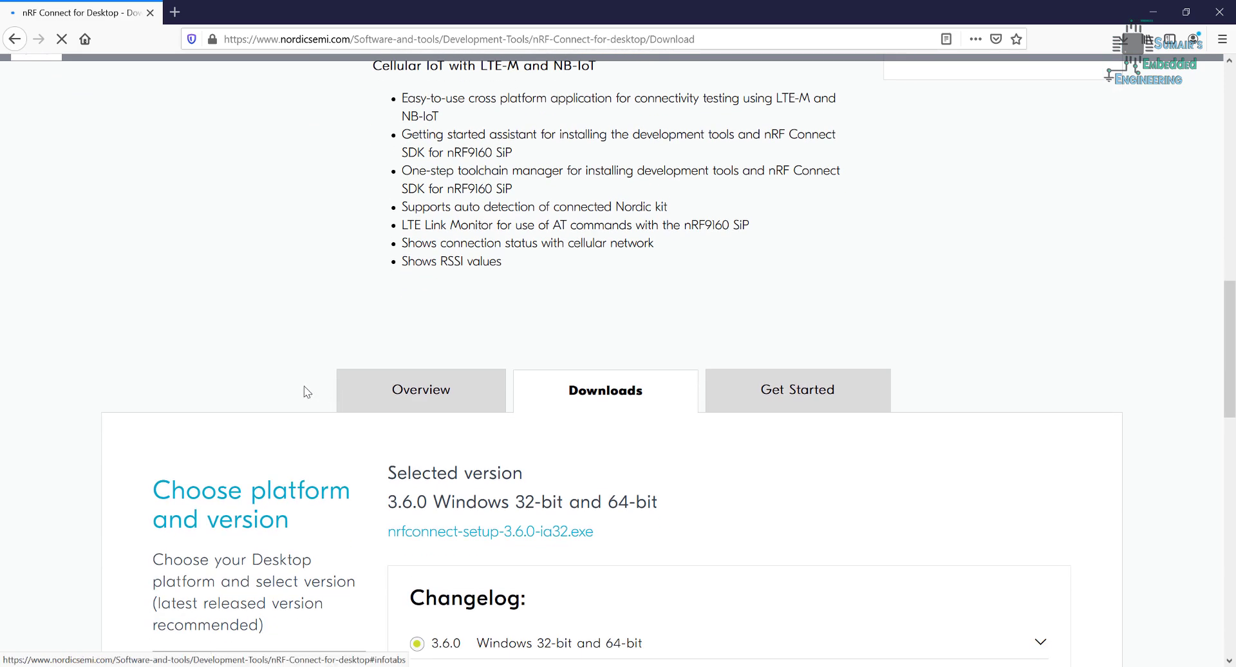
scroll(304, 387, "down", 3)
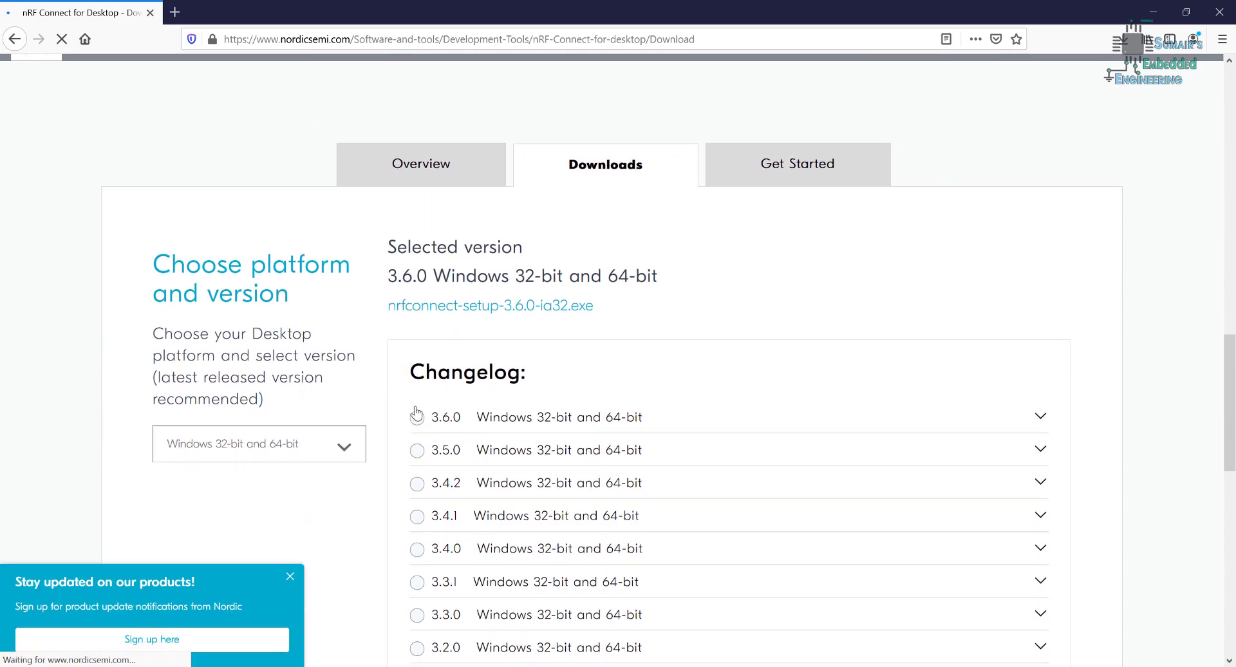
left_click(417, 415)
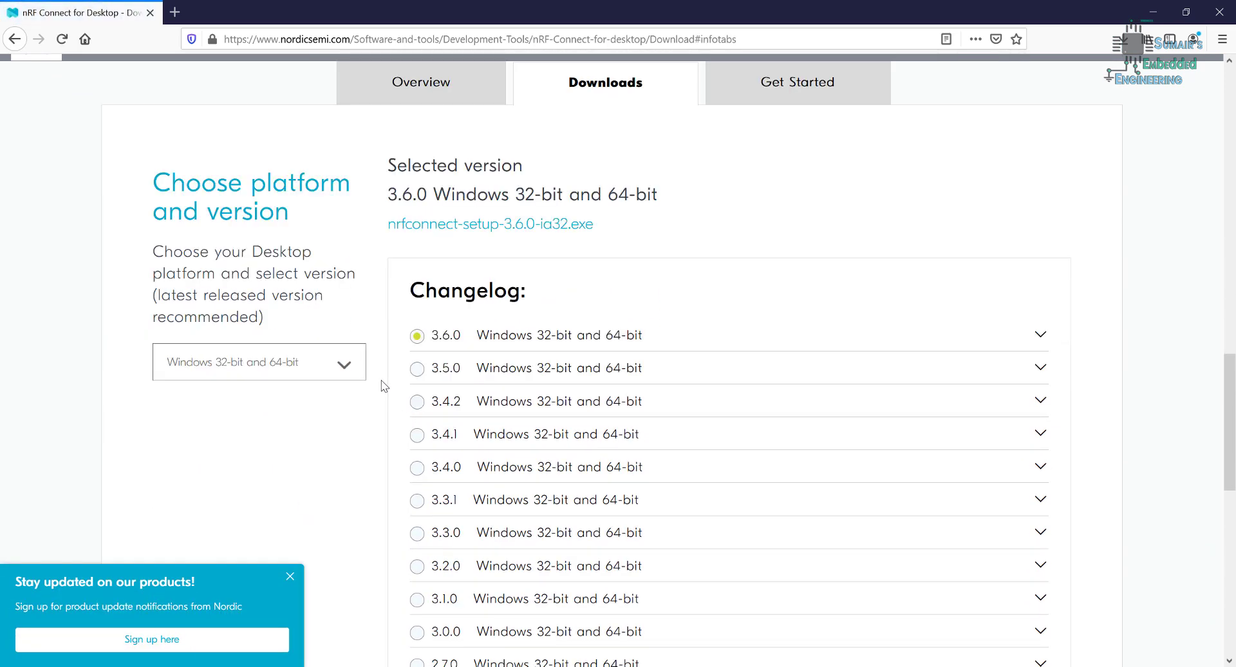
left_click(431, 228)
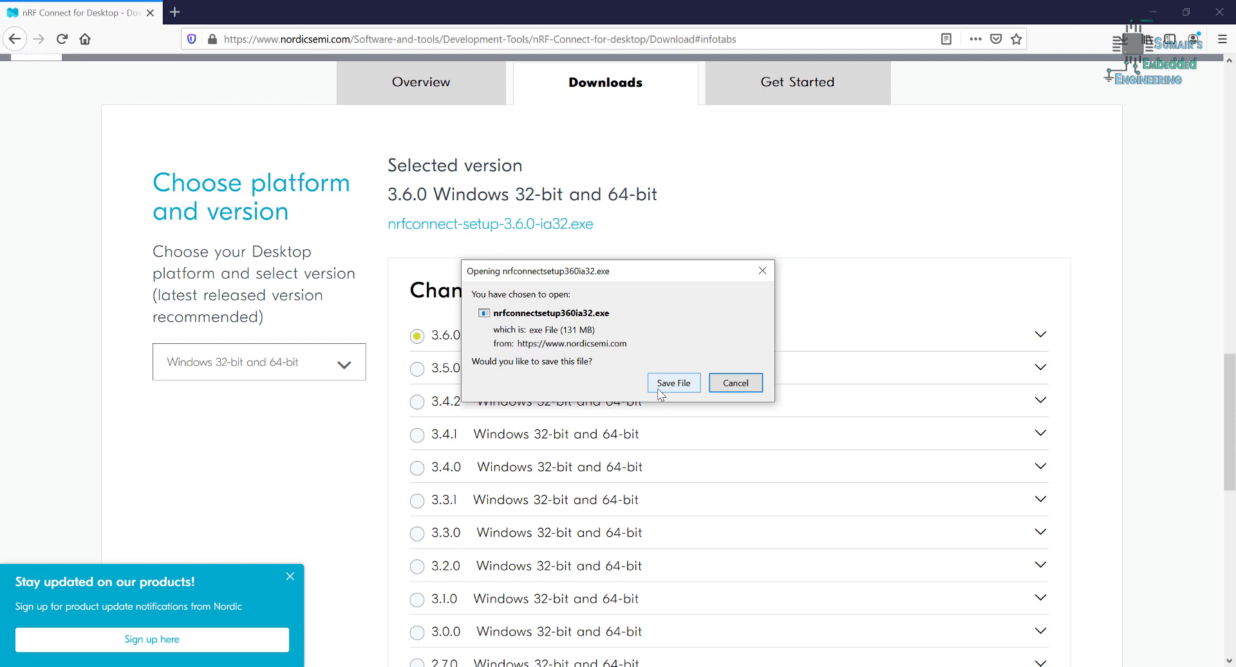
left_click(673, 383)
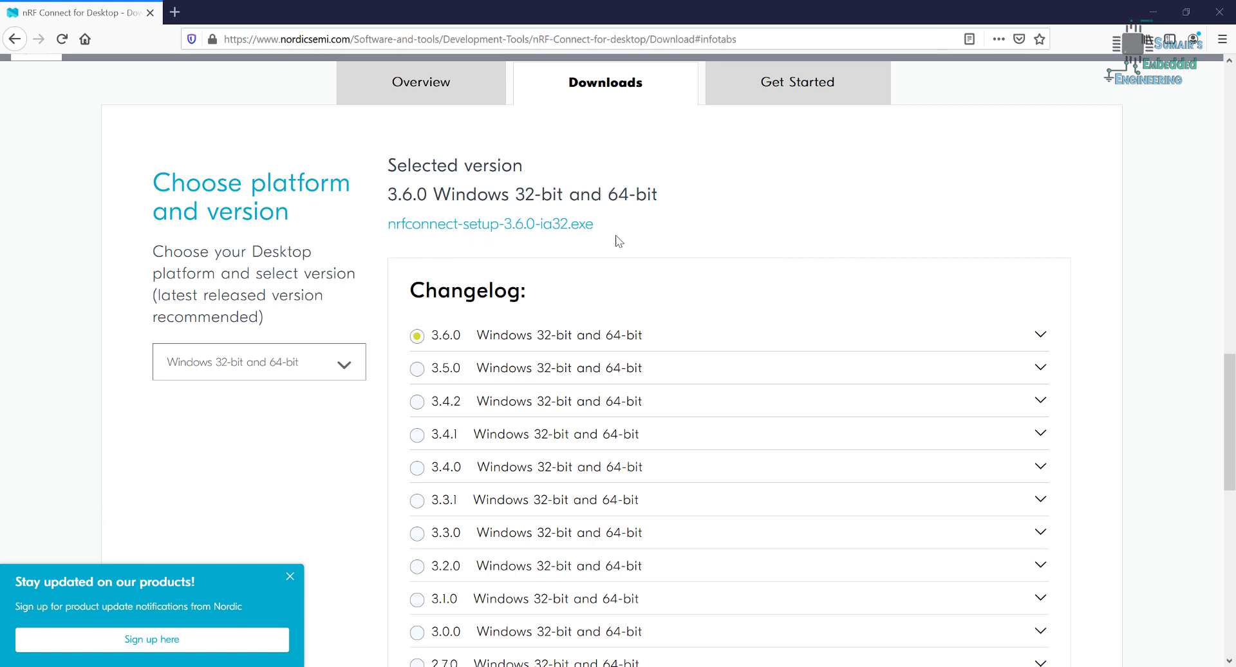
- Run the nrfconnectsetup360ia32 installer from the Downloads folder on This PC, then minimize the folder window
left_click(1152, 16)
right_click(545, 139)
left_click(27, 100)
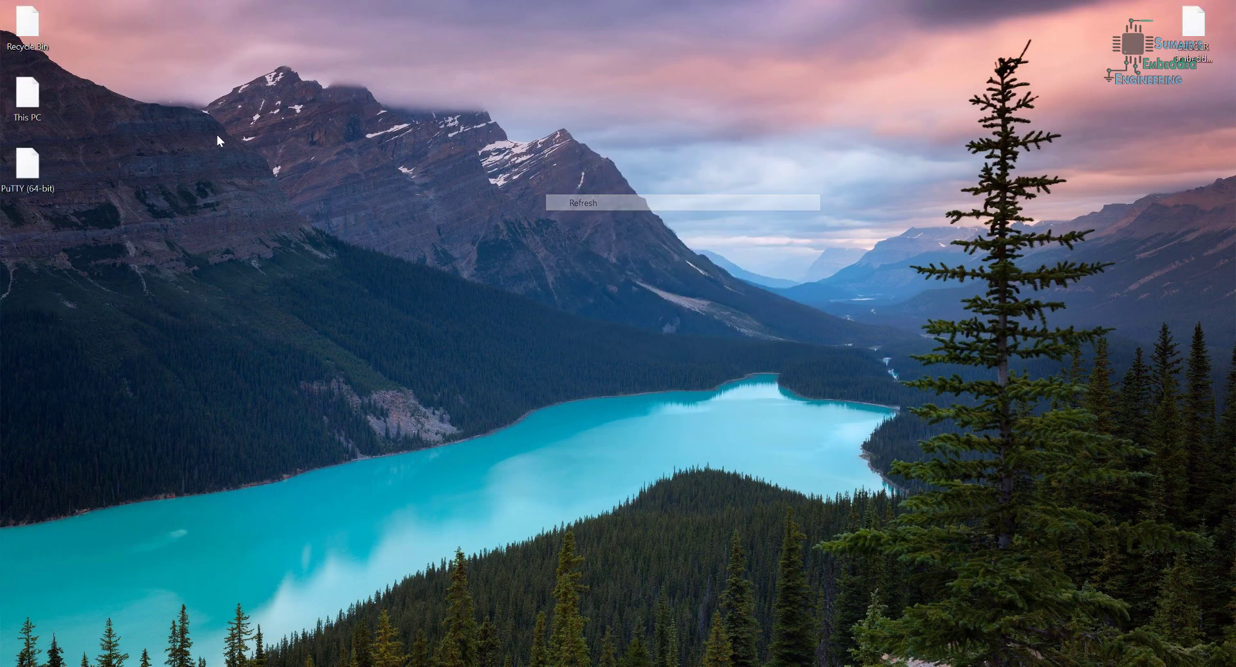
double_click(27, 100)
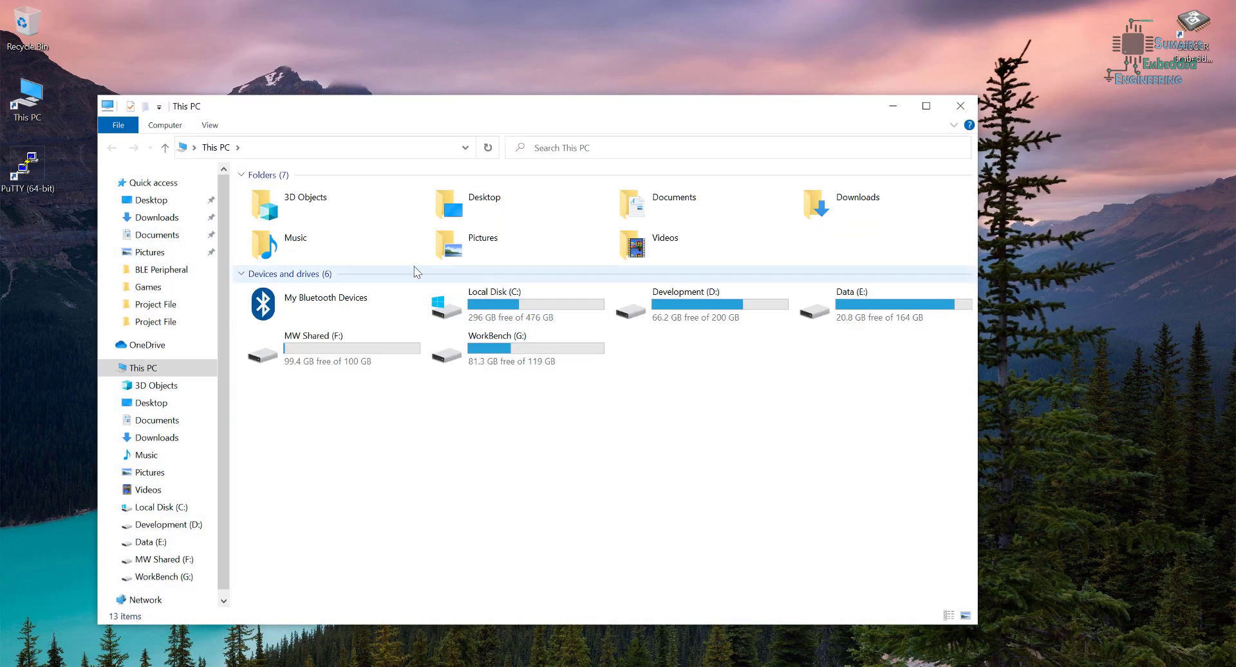
double_click(821, 207)
left_click(326, 256)
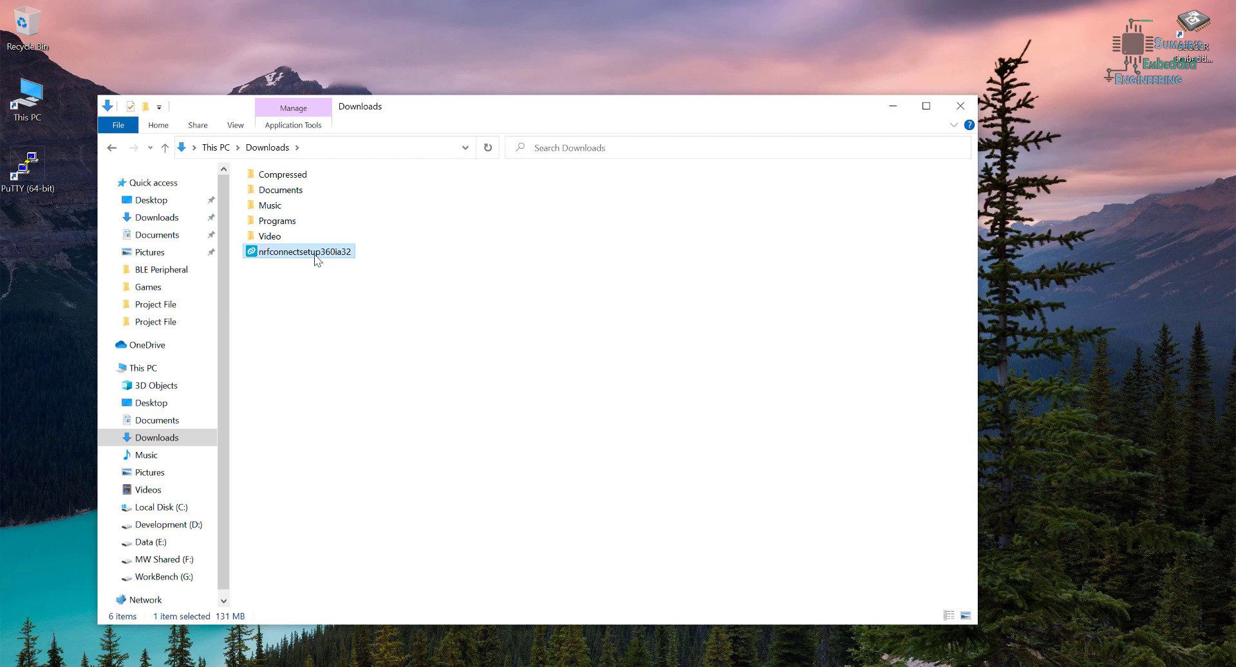
double_click(316, 259)
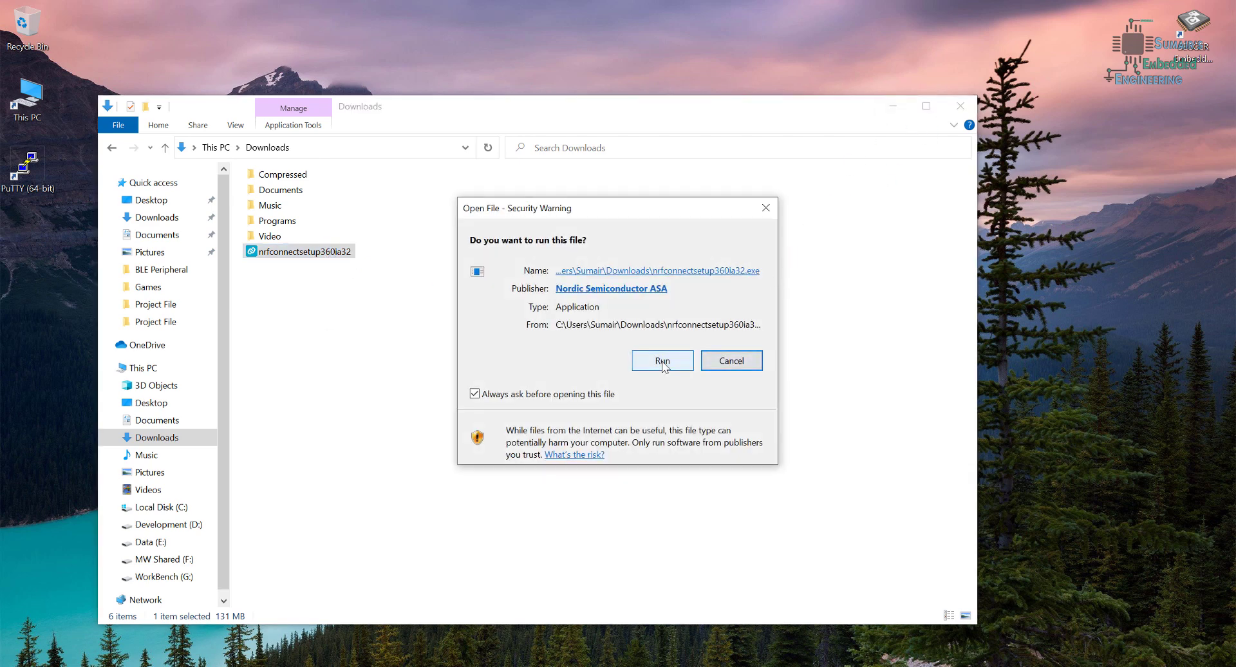
left_click(663, 362)
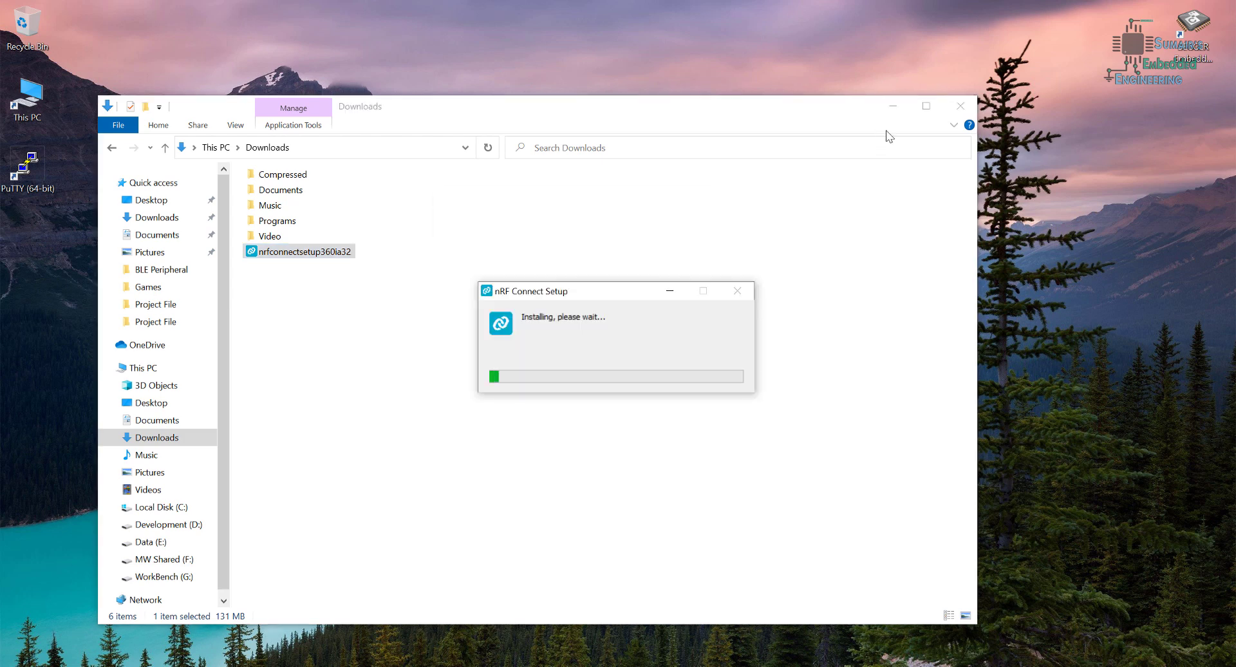
left_click(892, 105)
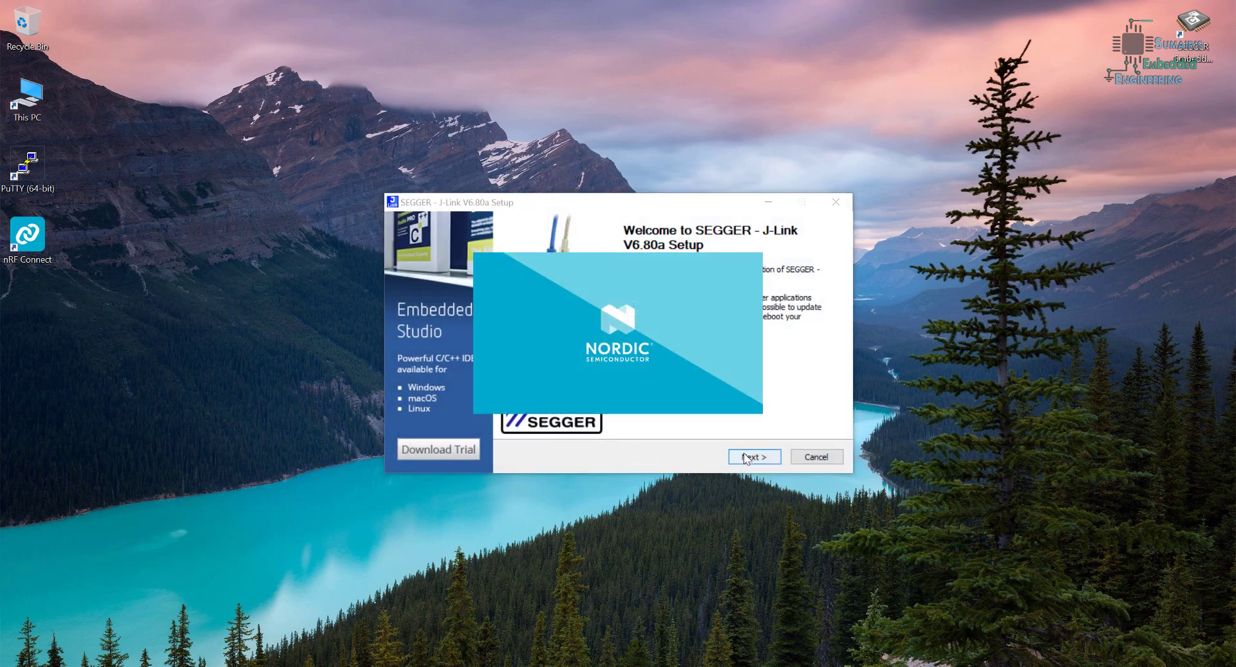
- Install SEGGER J-Link V6.80a with the default components and update the J-Link DLL of SEGGER Embedded Studio ARM 5.20a
left_click(743, 454)
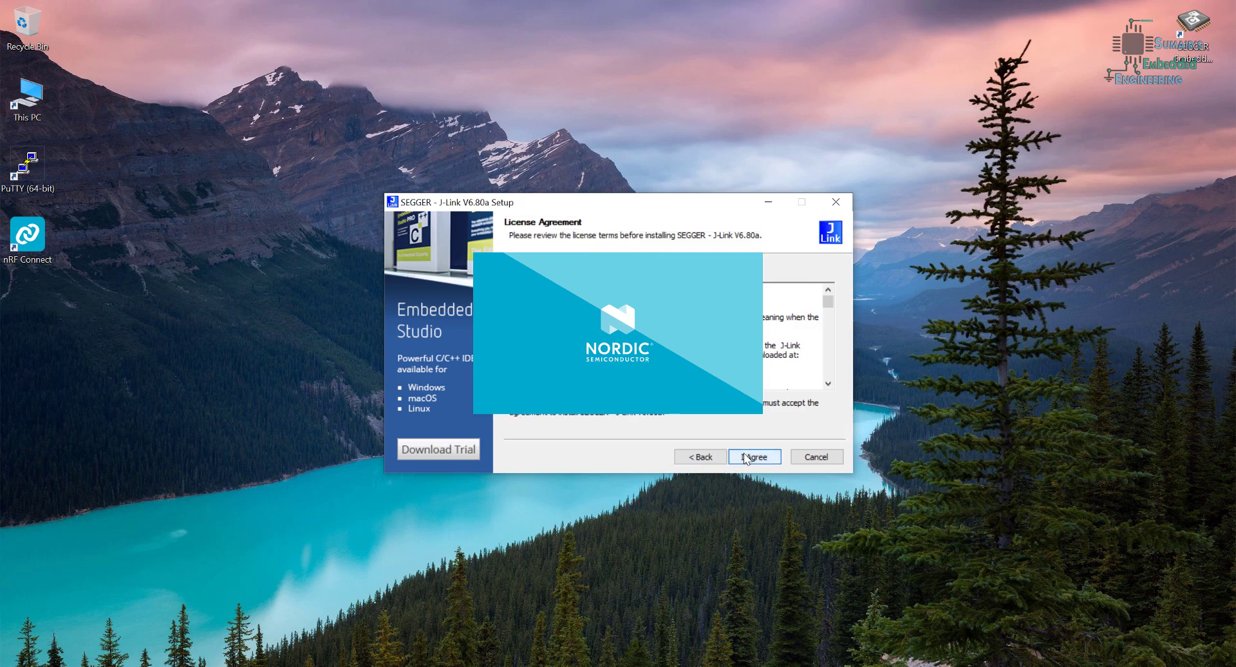
left_click(743, 457)
left_click_drag(611, 210, 896, 355)
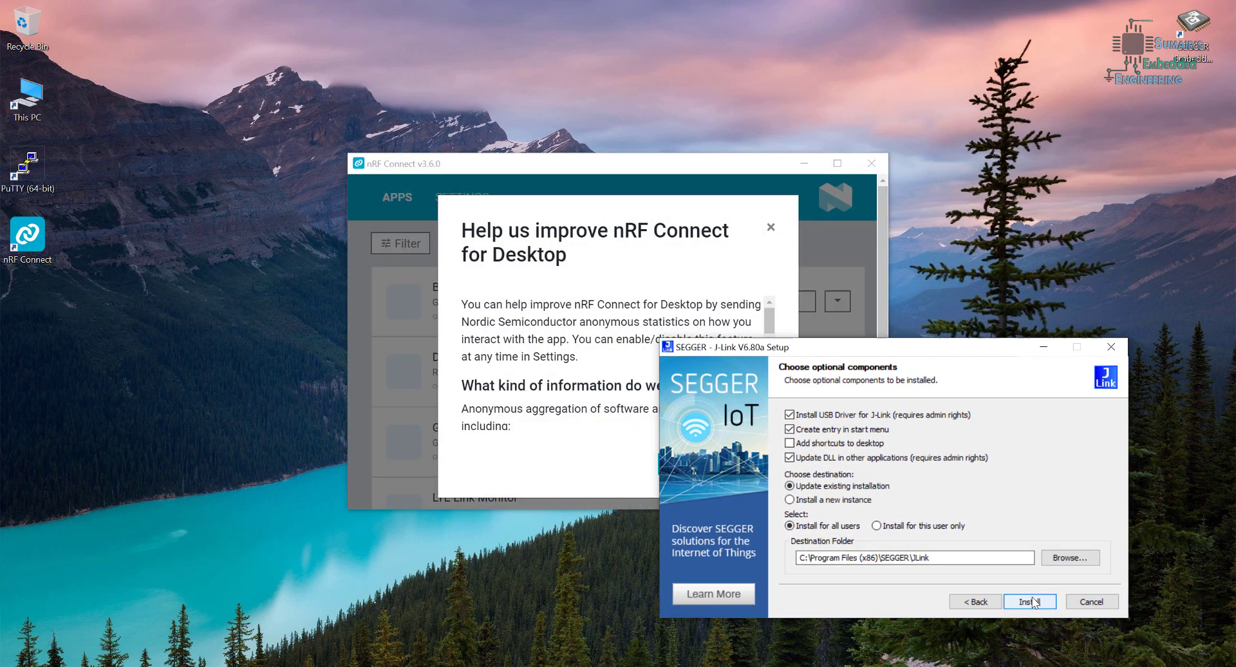
left_click(1028, 602)
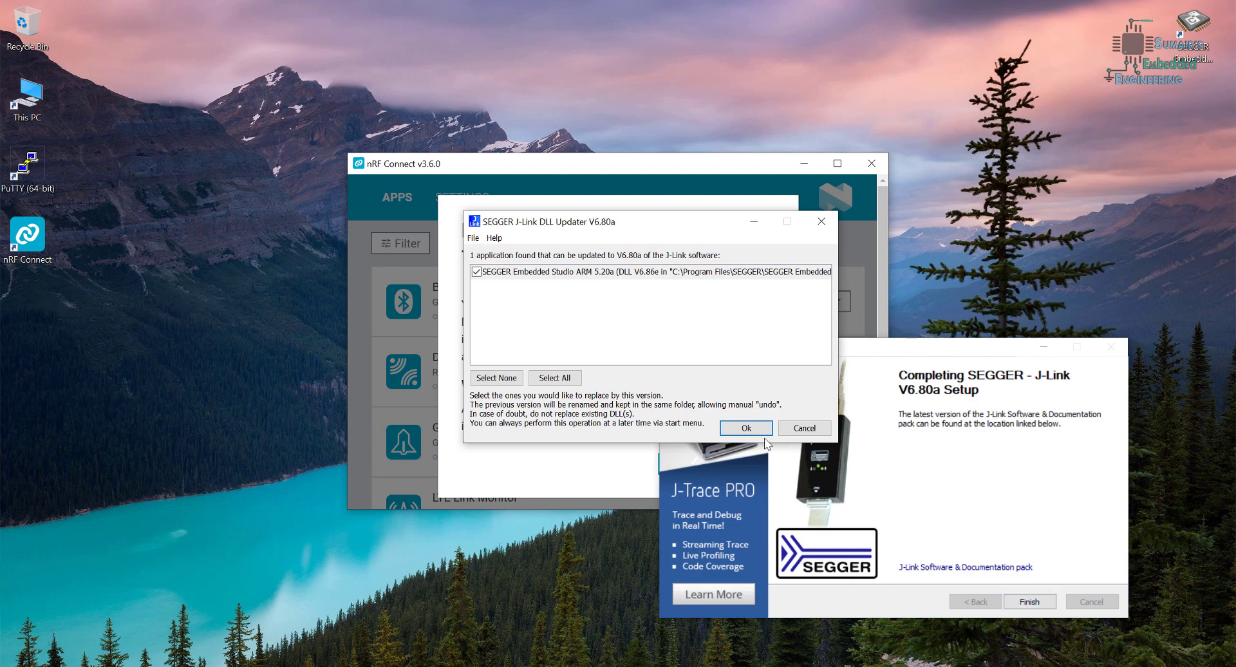
left_click(748, 428)
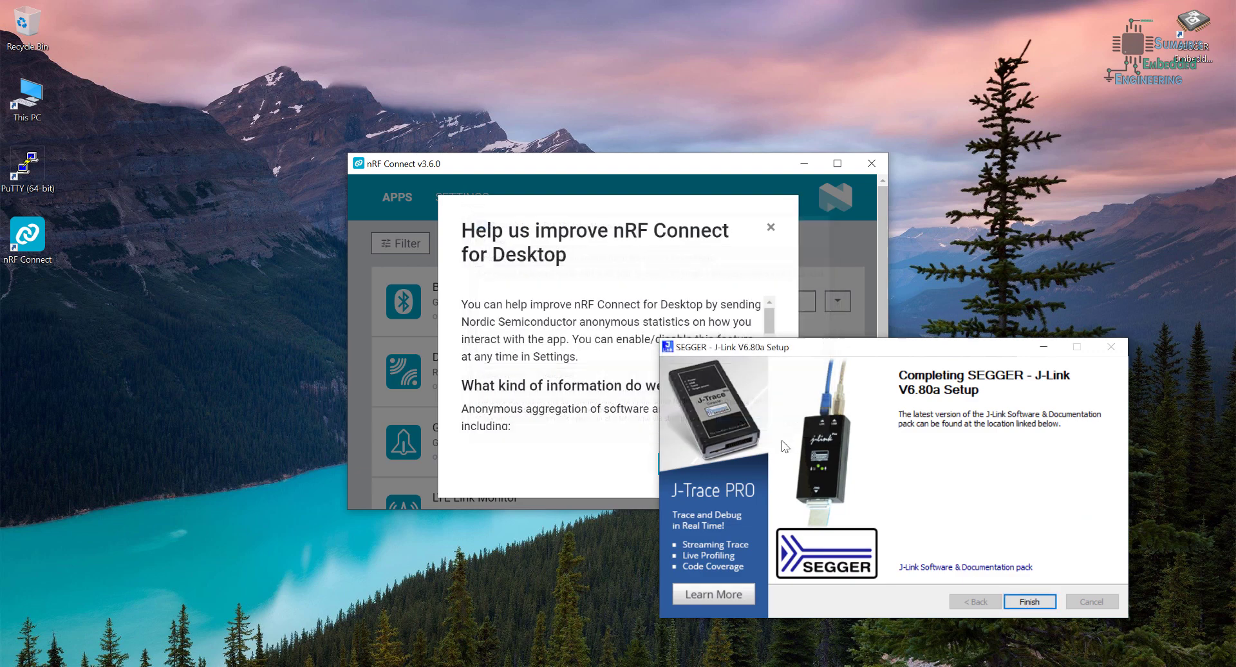
left_click(1023, 601)
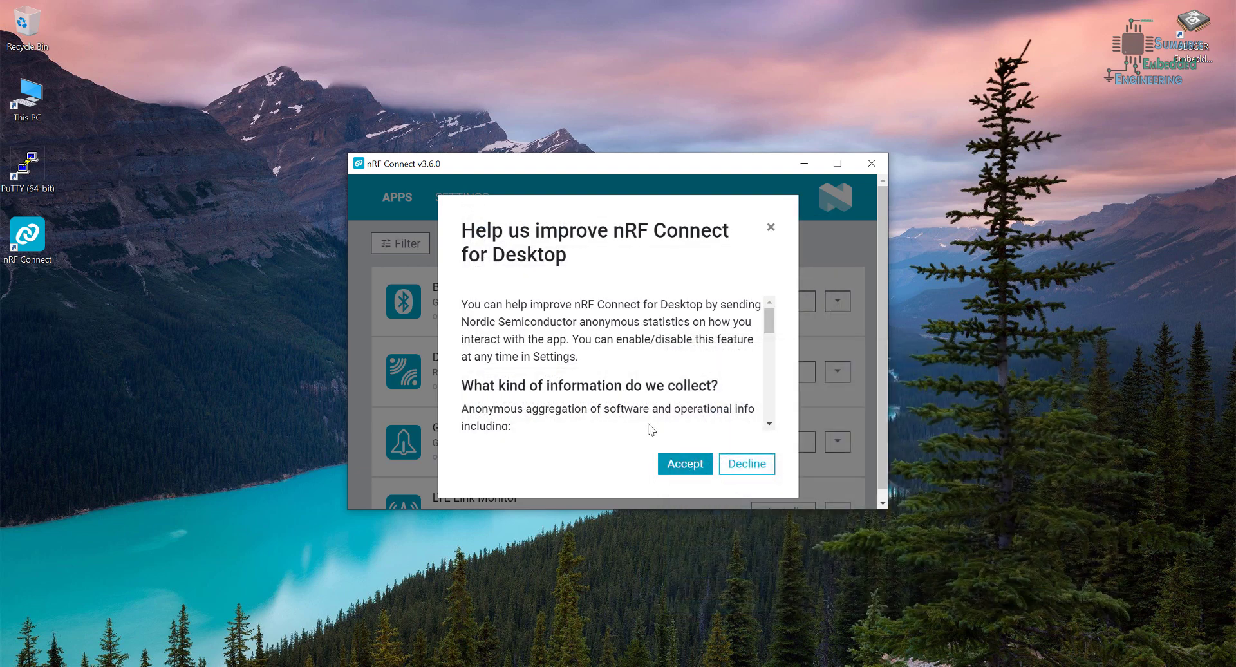
- Review the anonymous usage statistics notice in nRF Connect v3.6.0 and accept it
scroll(640, 405, "down", 10)
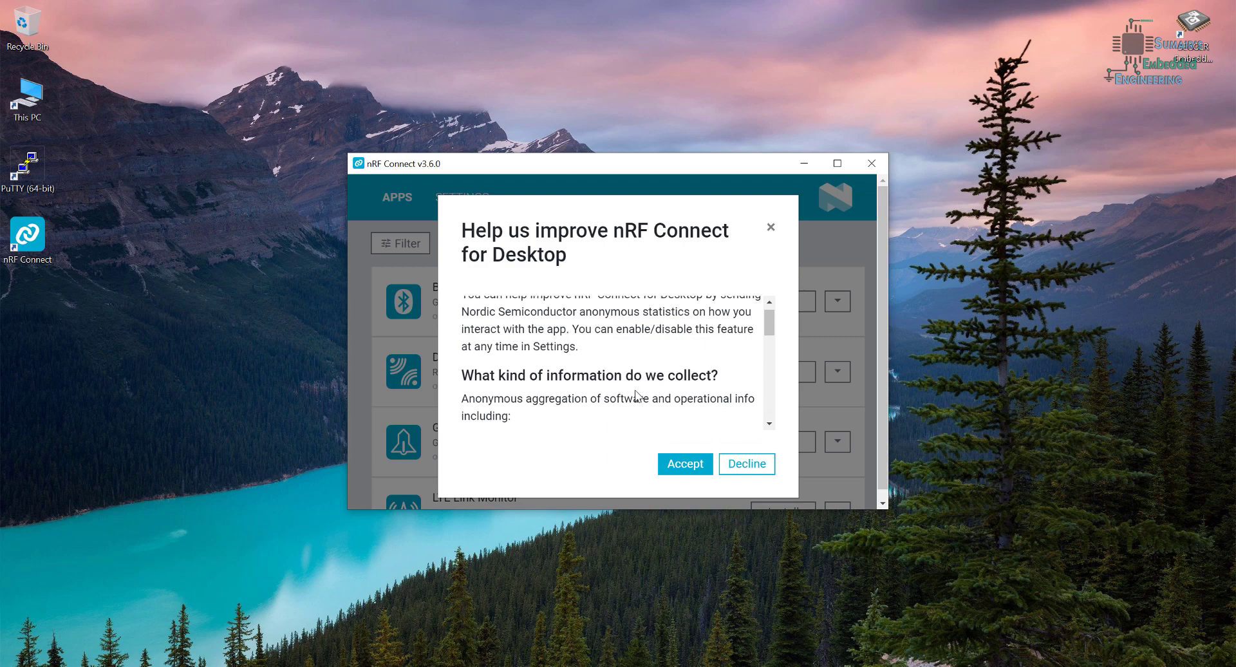
left_click(686, 464)
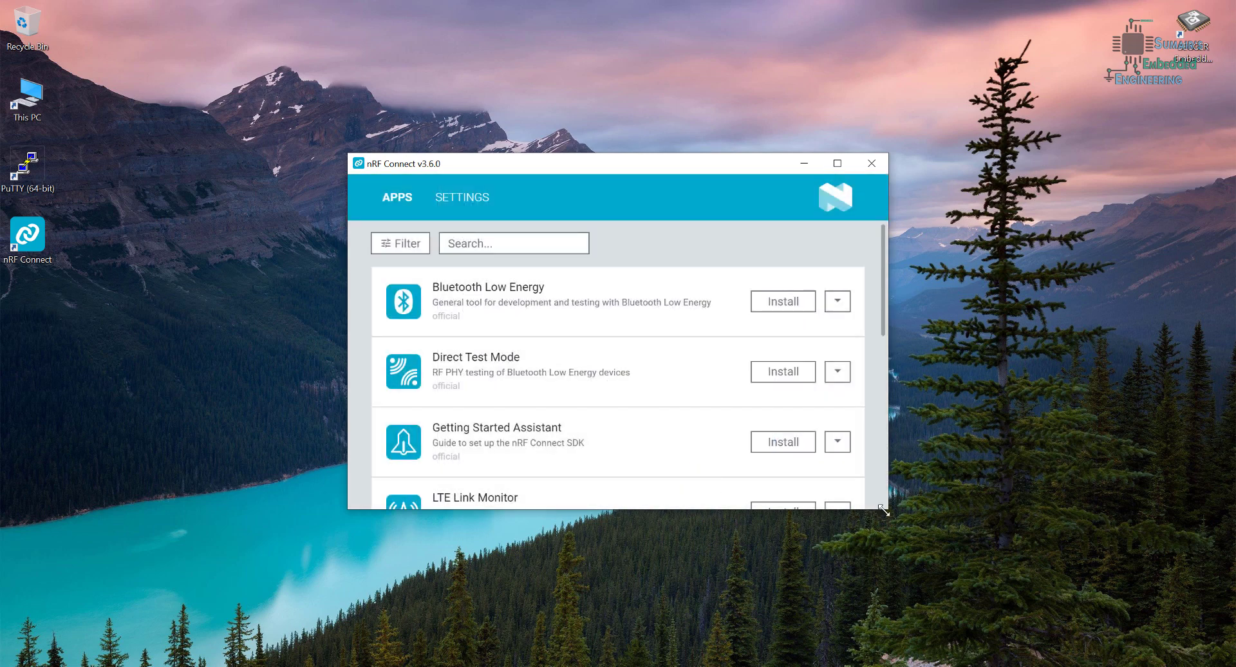
- Enlarge the nRF Connect window to show more of the app list and install the Bluetooth Low Energy app
left_click_drag(884, 510, 1043, 646)
left_click_drag(343, 154, 175, 3)
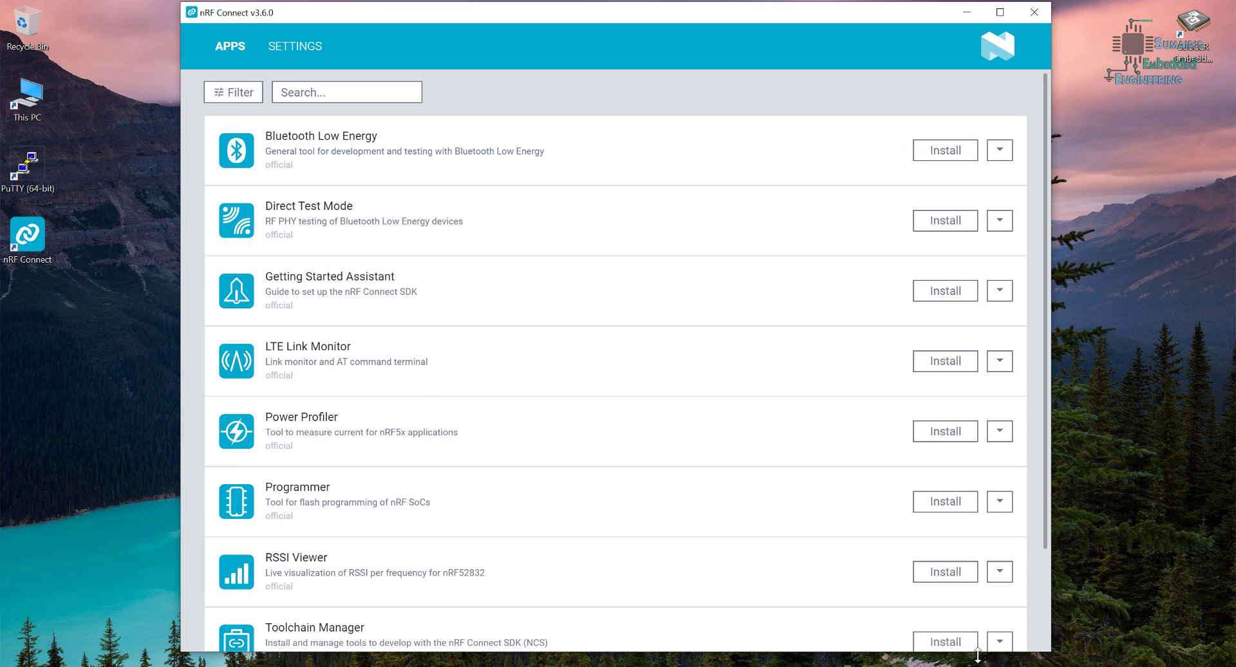
left_click_drag(886, 652, 886, 665)
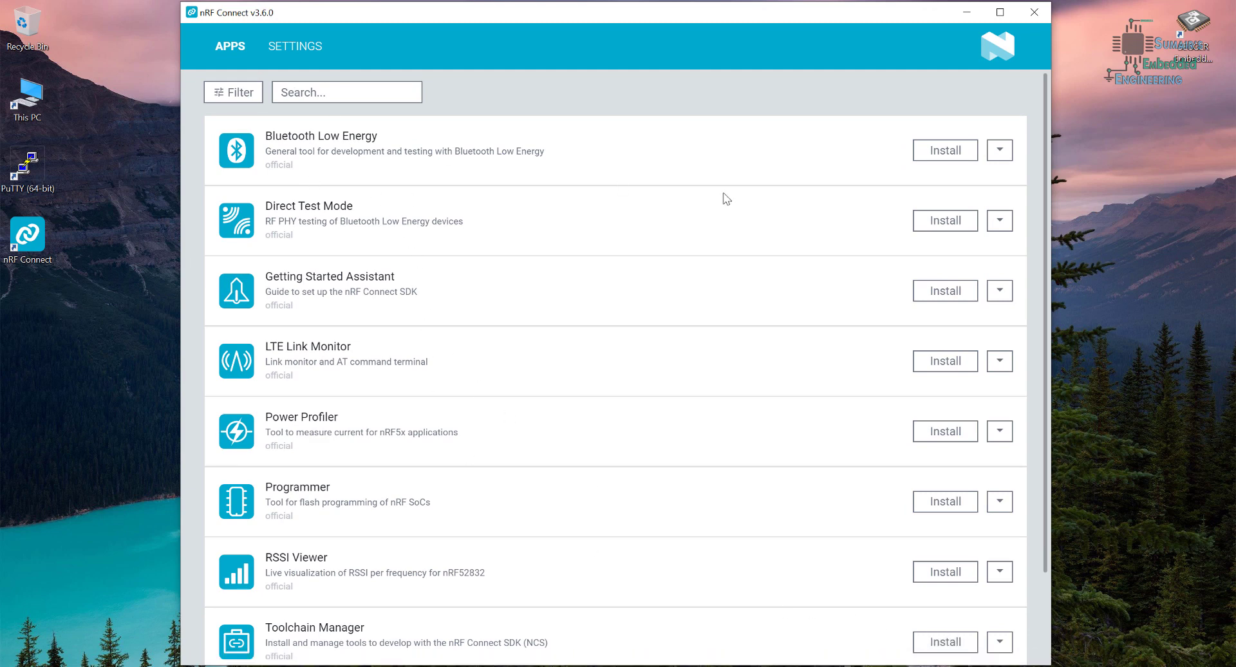
left_click(955, 156)
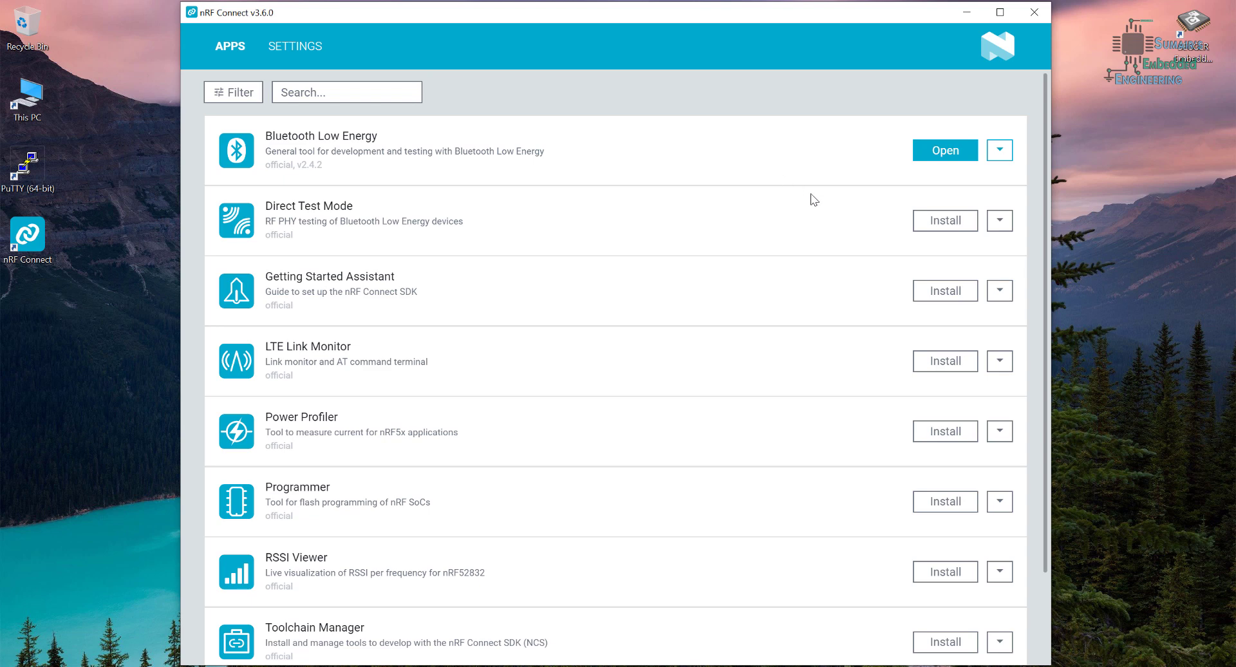
- Install the Power Profiler and Programmer apps from the nRF Connect app list
scroll(811, 197, "down", 1)
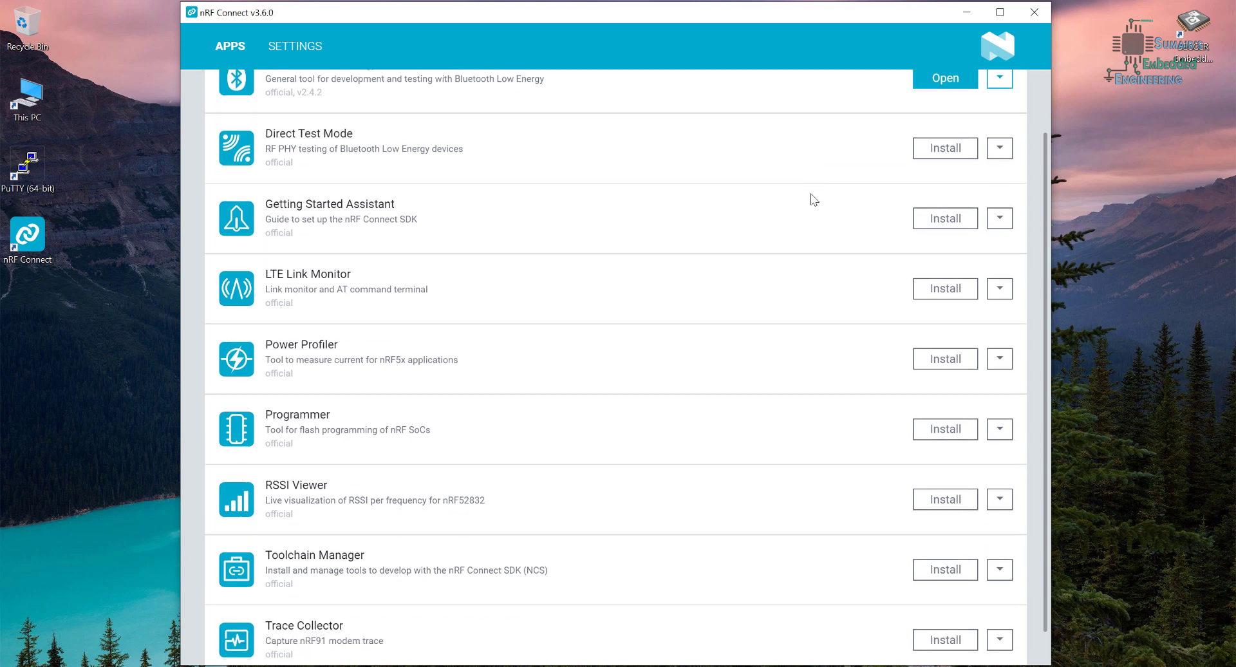
left_click(929, 361)
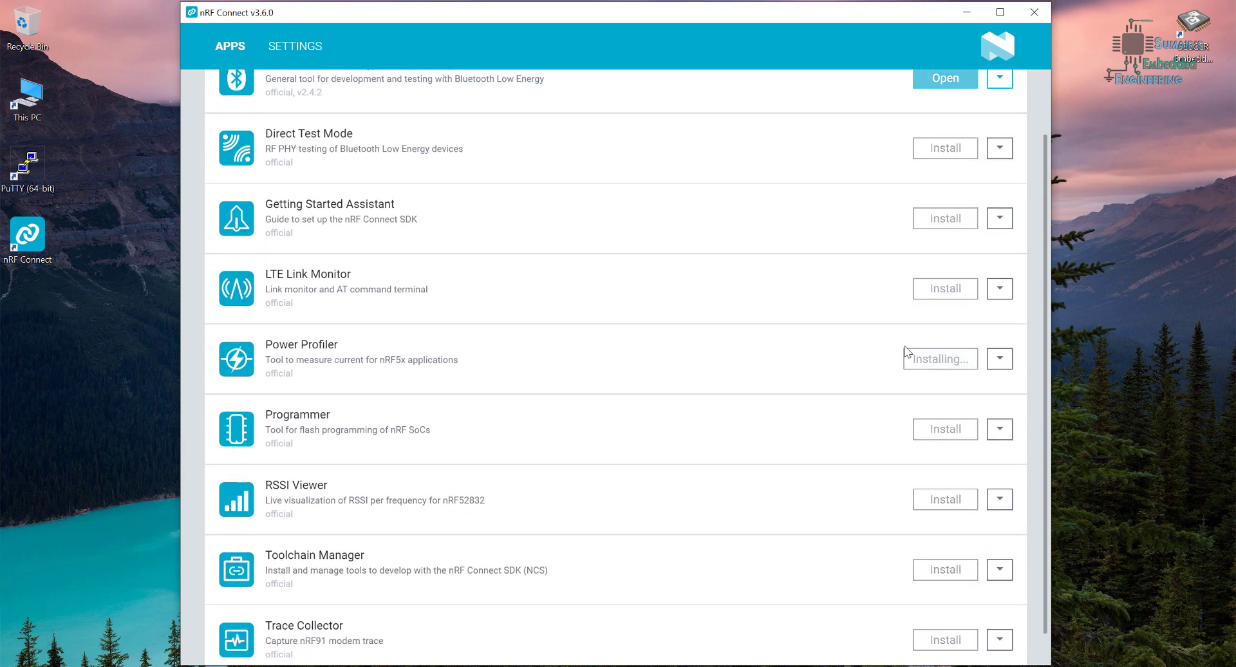
scroll(907, 351, "down", 1)
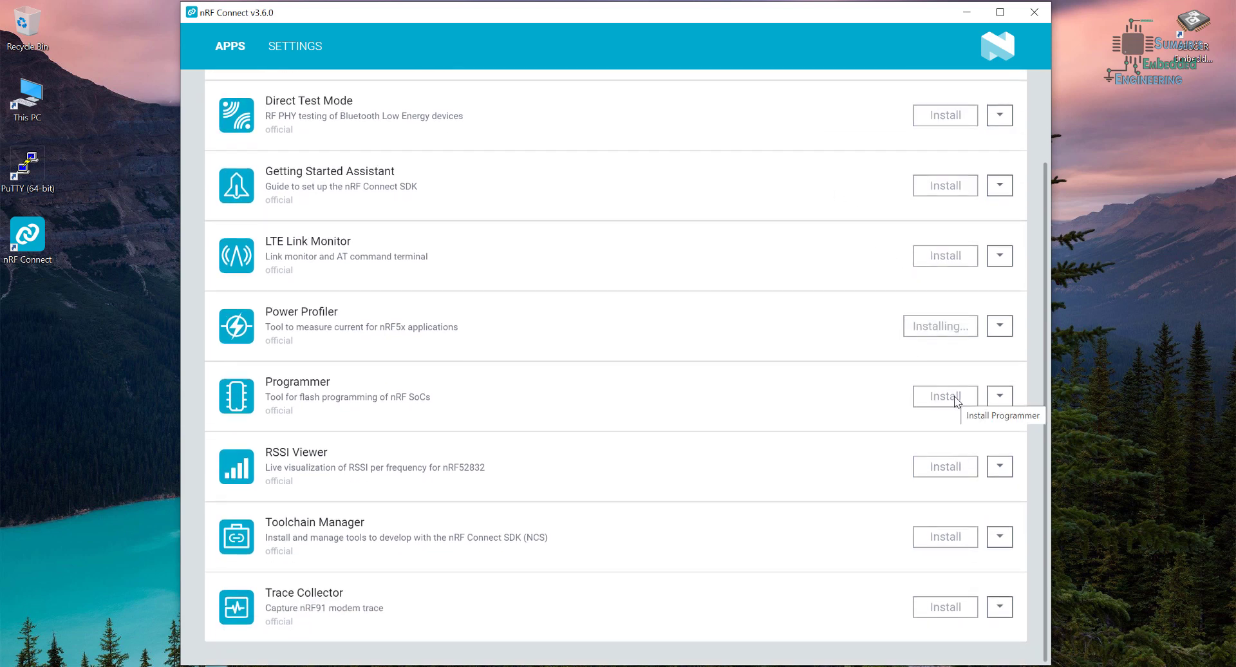
scroll(855, 345, "up", 3)
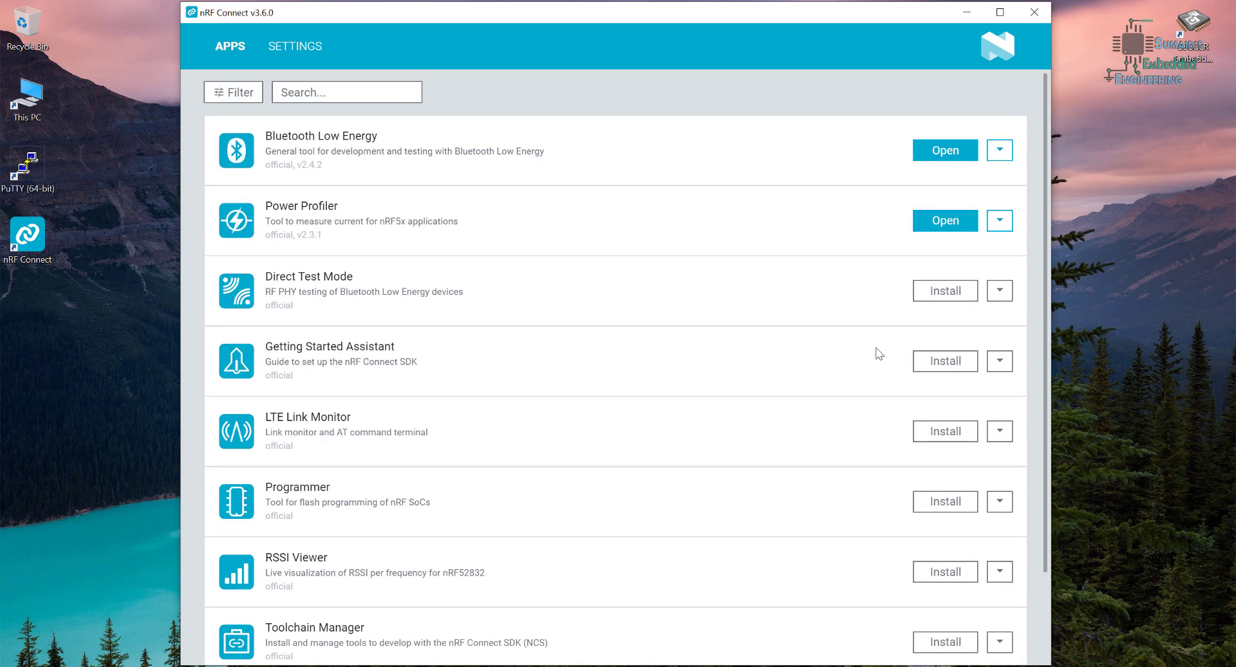
scroll(884, 356, "down", 3)
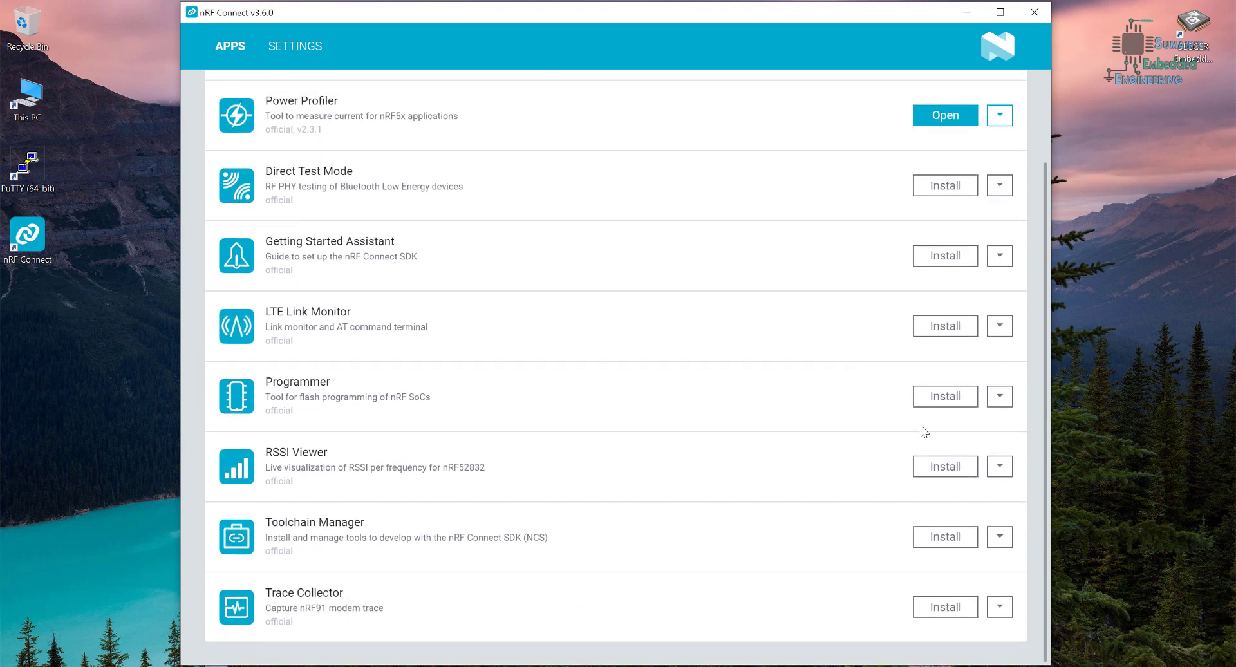
left_click(939, 399)
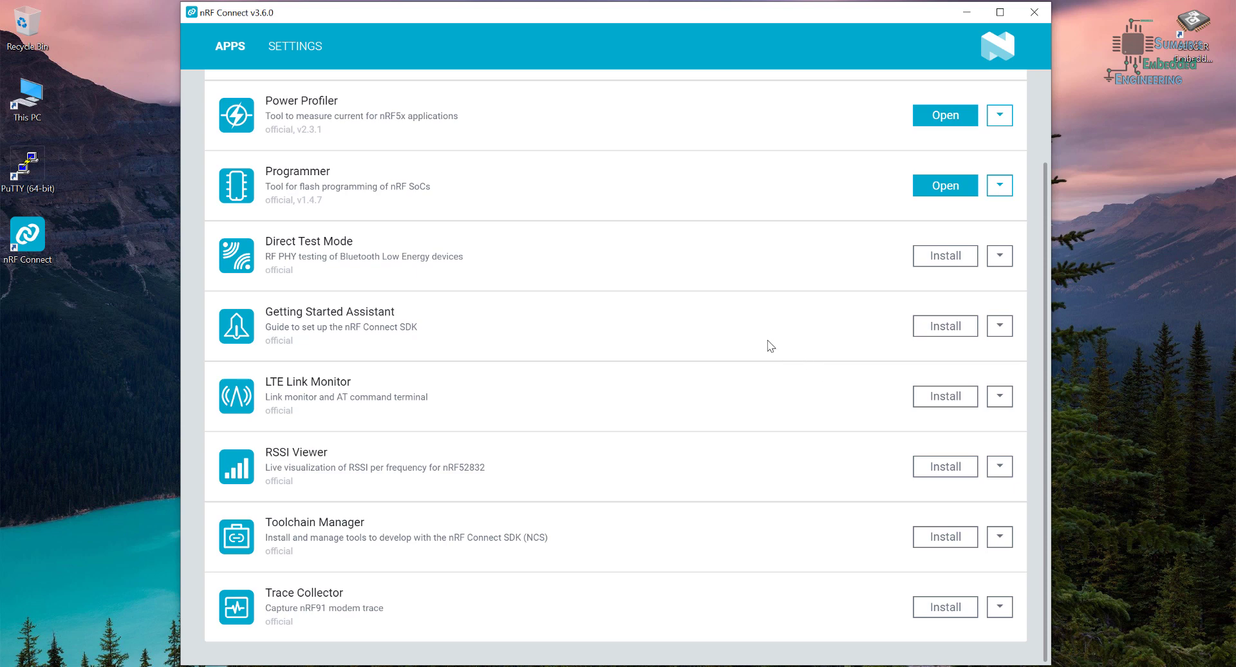
- Install the Direct Test Mode and RSSI Viewer apps from the app list
scroll(770, 345, "up", 3)
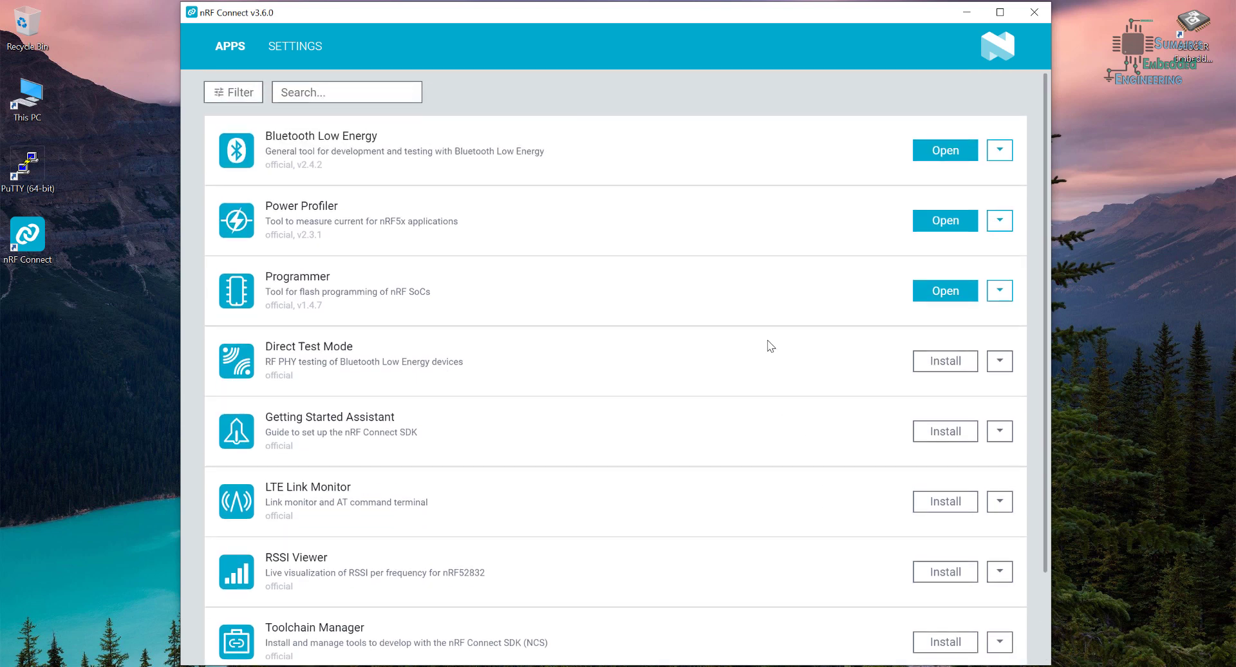
left_click(933, 365)
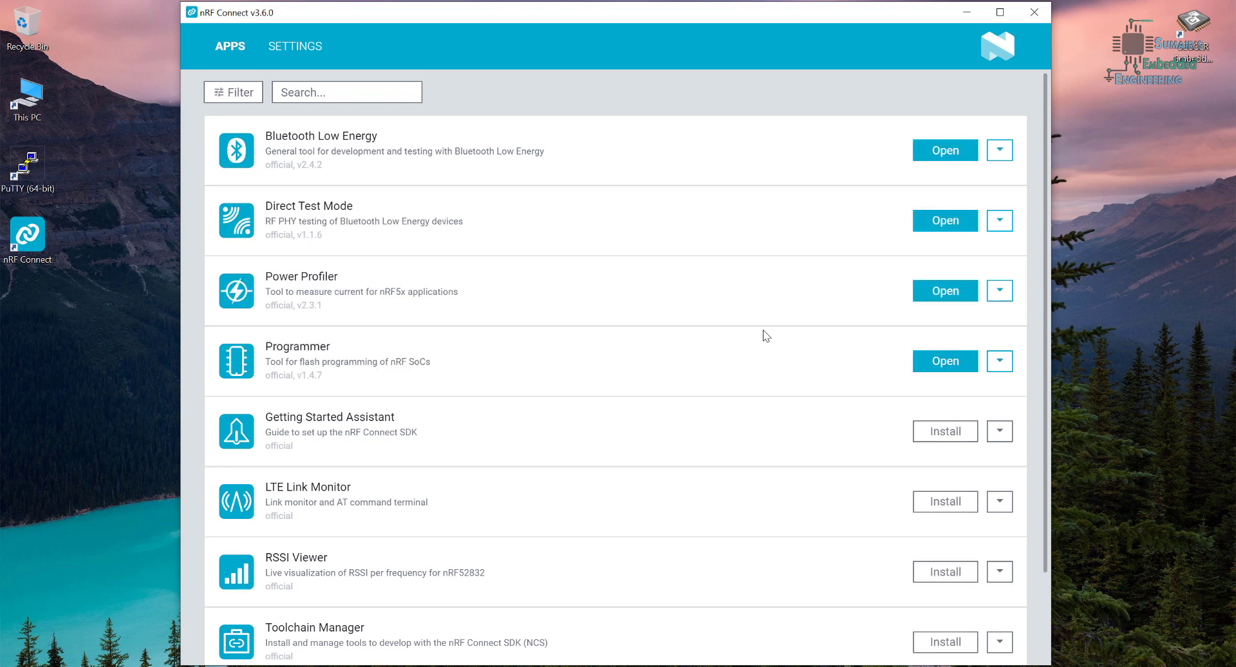
scroll(764, 331, "down", 2)
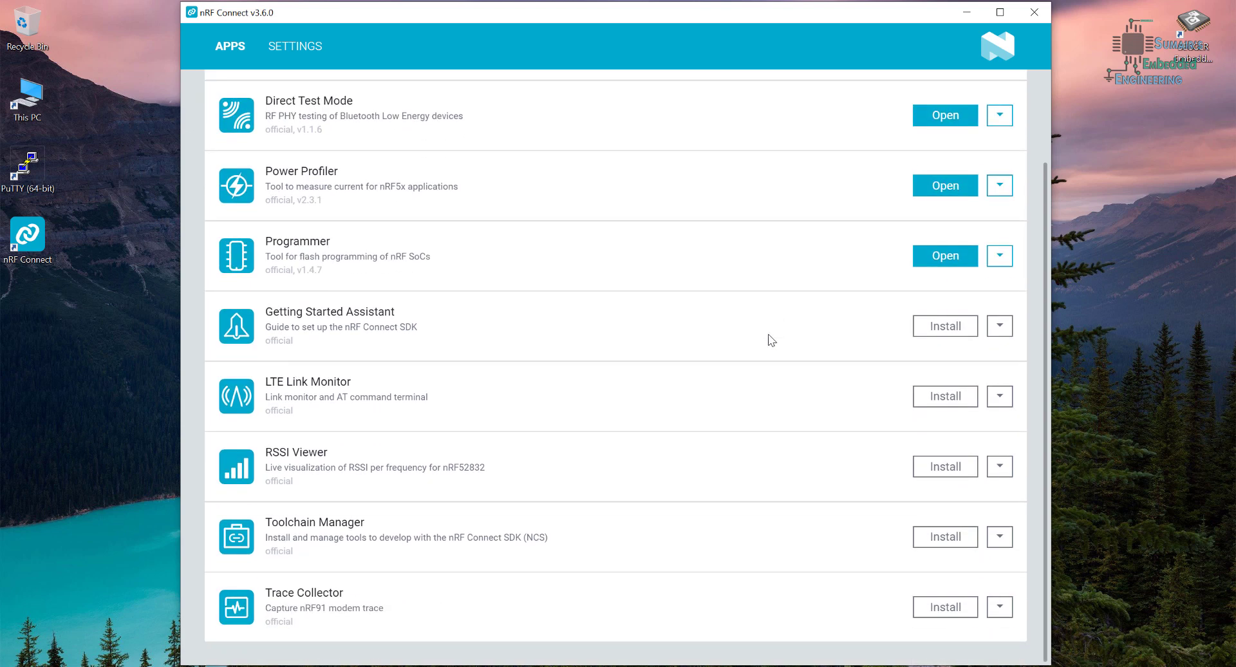
left_click(927, 475)
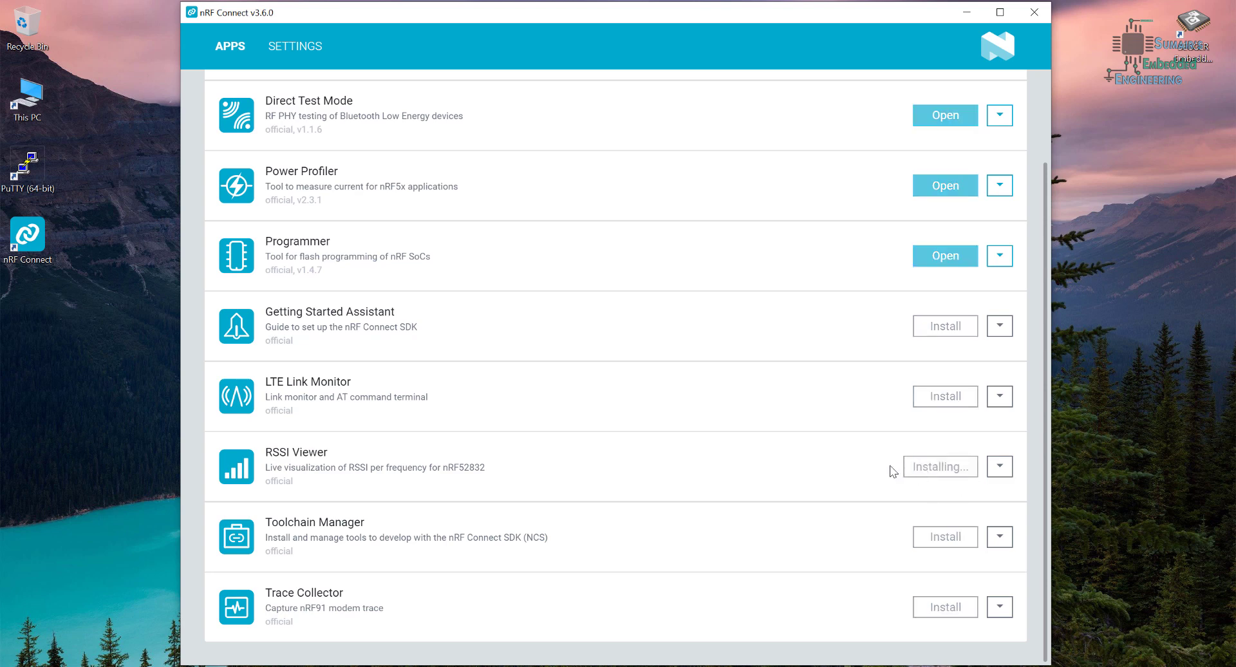
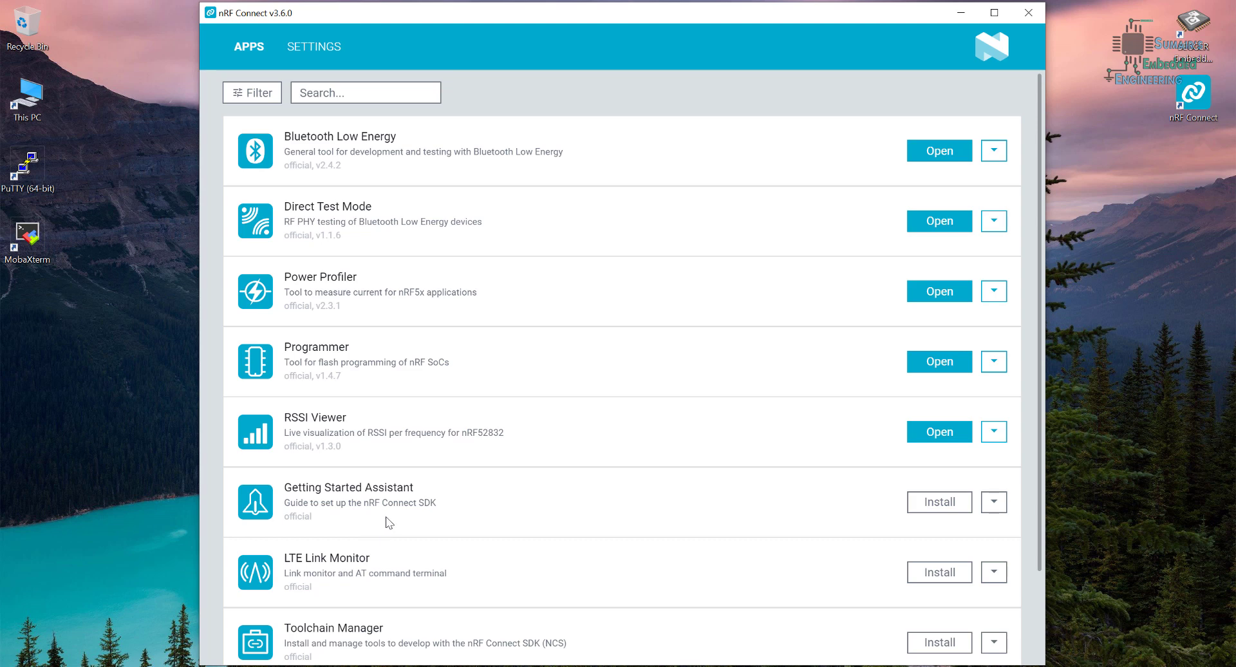
- Open the installed Bluetooth Low Energy app, then reposition and enlarge its window
left_click(930, 152)
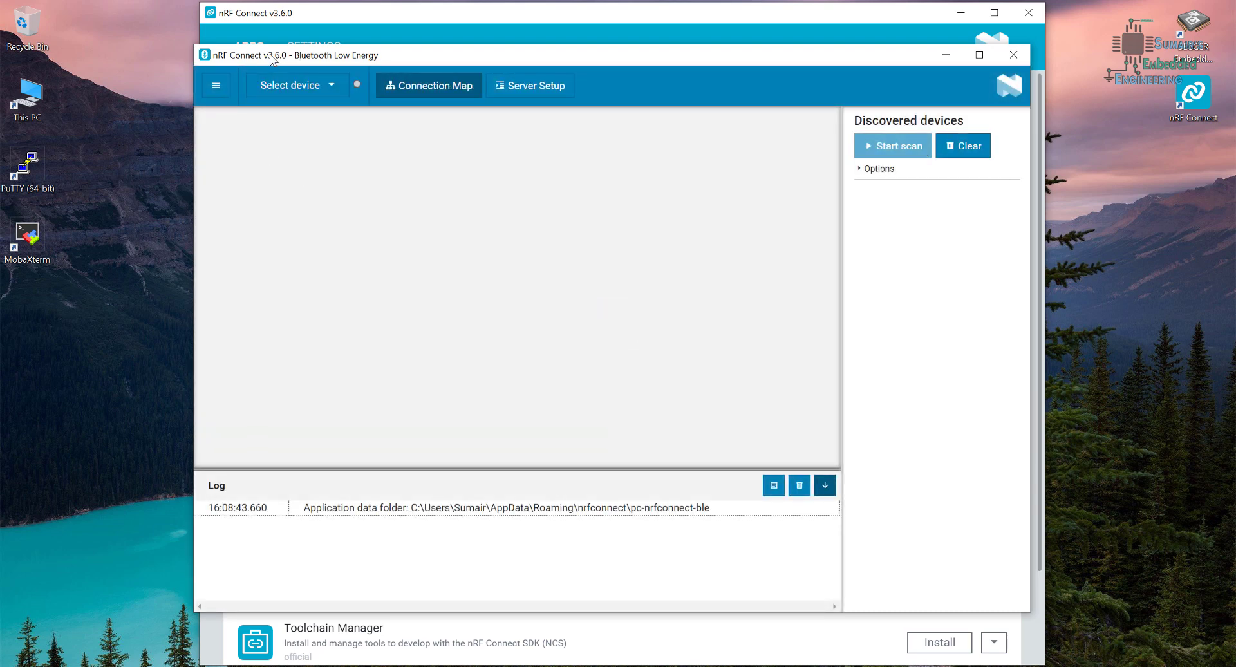
left_click_drag(274, 55, 215, 48)
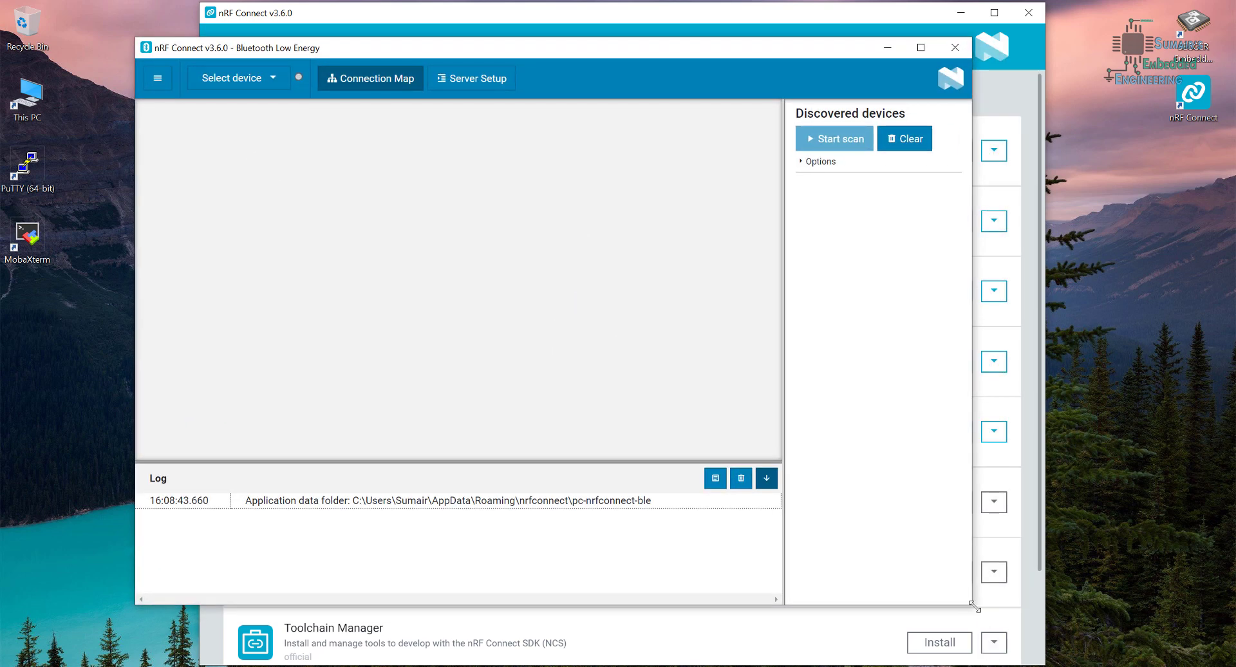
left_click_drag(973, 608, 1049, 654)
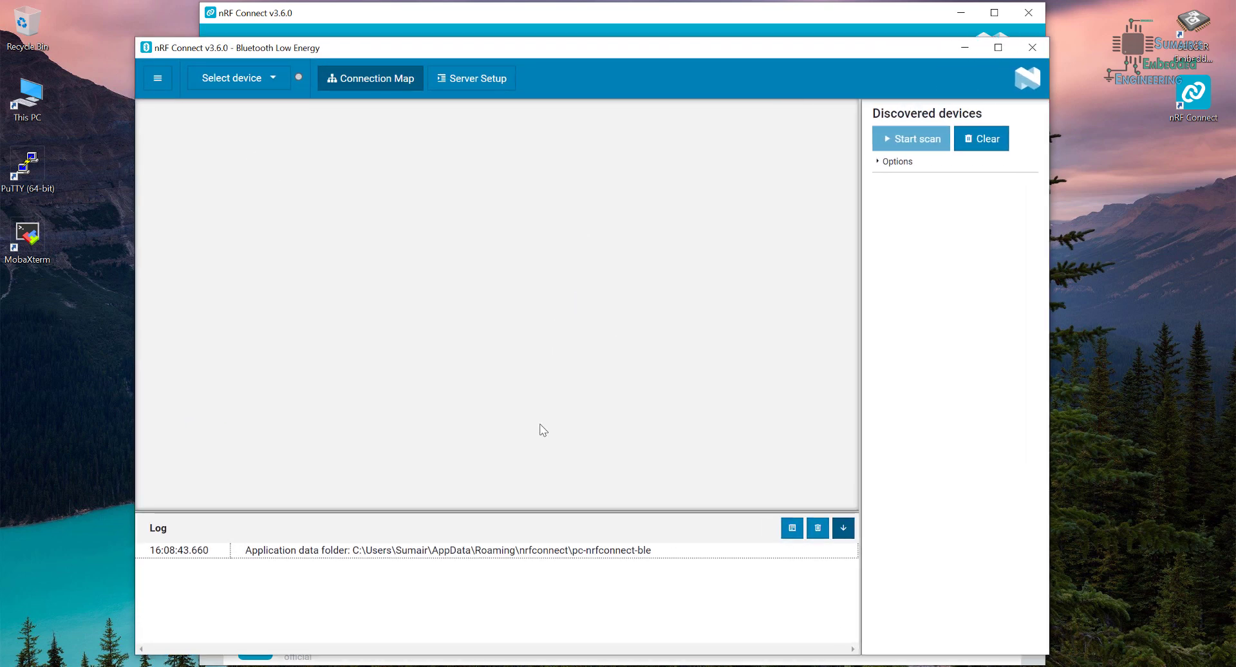
- Select the Nordic Semiconductor nRF52 Connectivity device on COM7 as the adapter and start scanning for Bluetooth devices
left_click(274, 80)
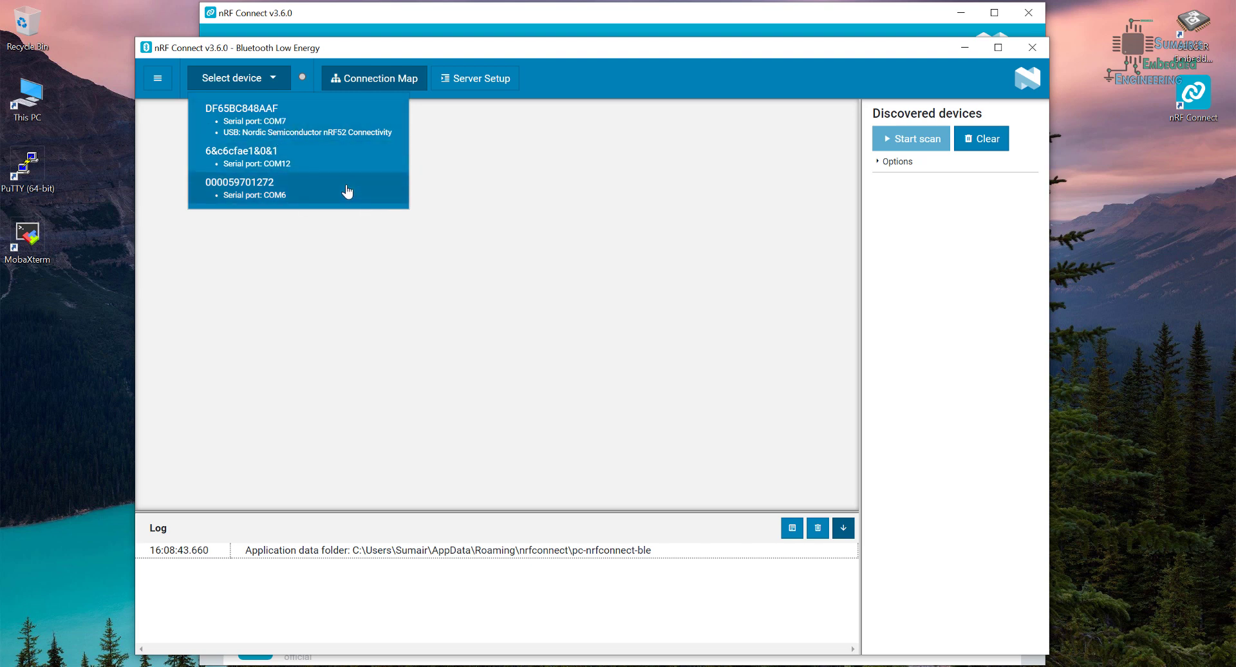
left_click(263, 130)
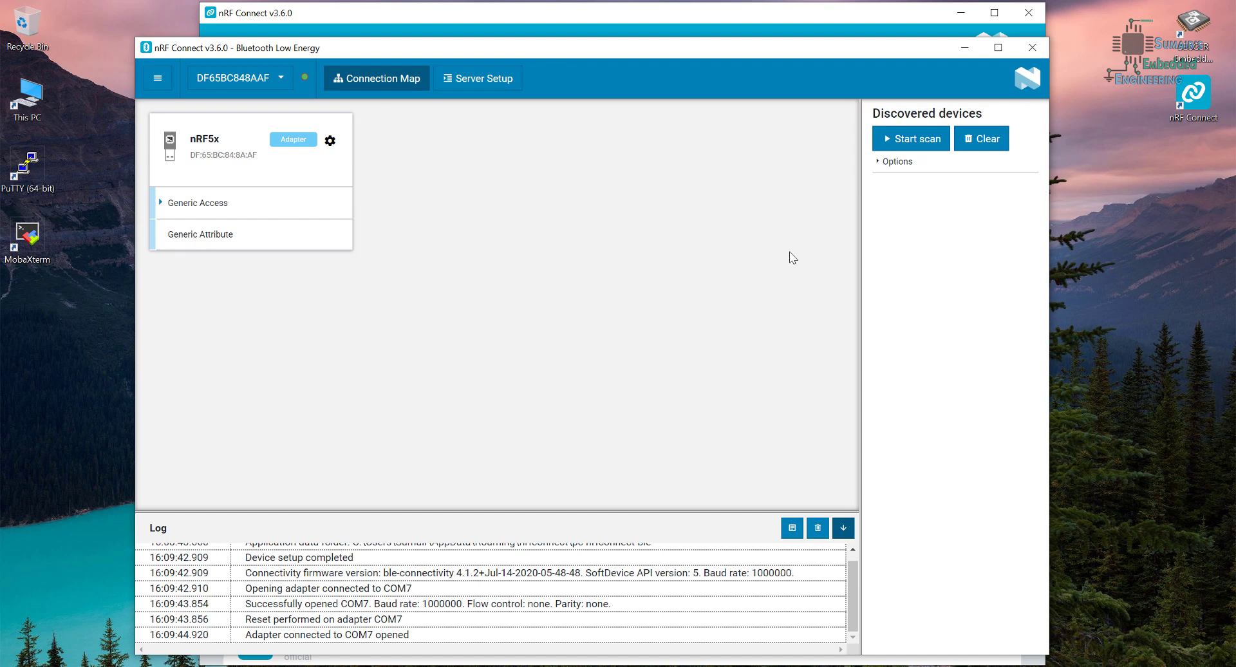
left_click(918, 146)
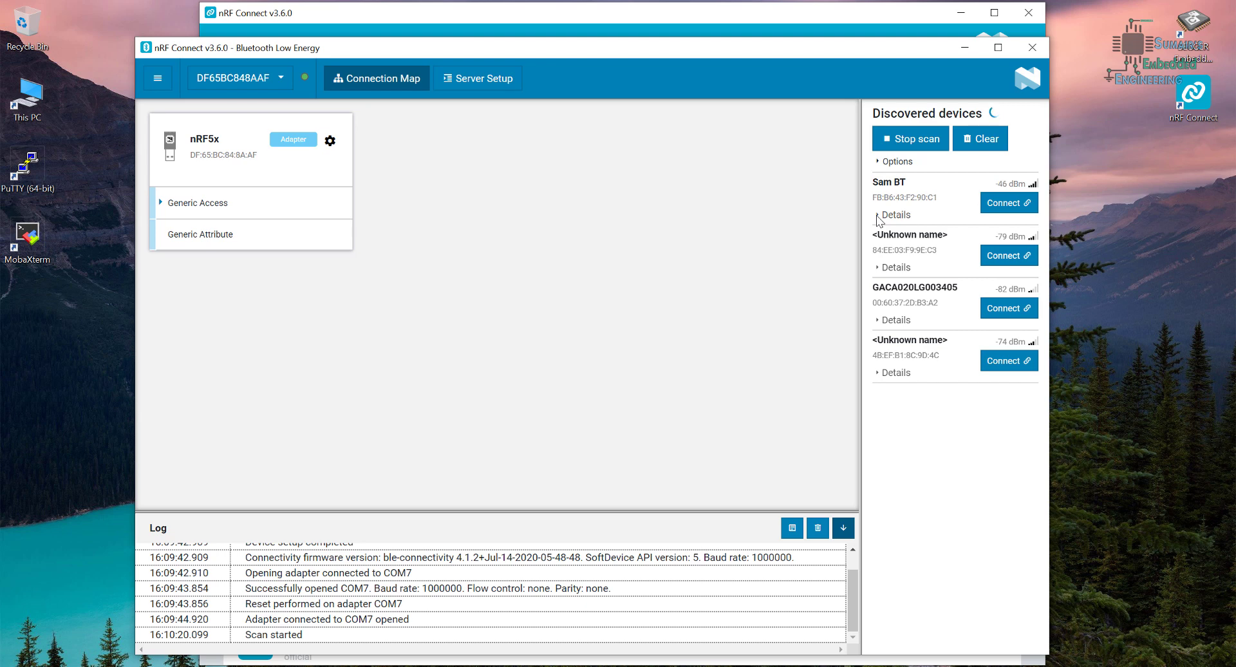
- Expand the advertising details of Sam BT, connect to it and open its Generic Access service
left_click(879, 216)
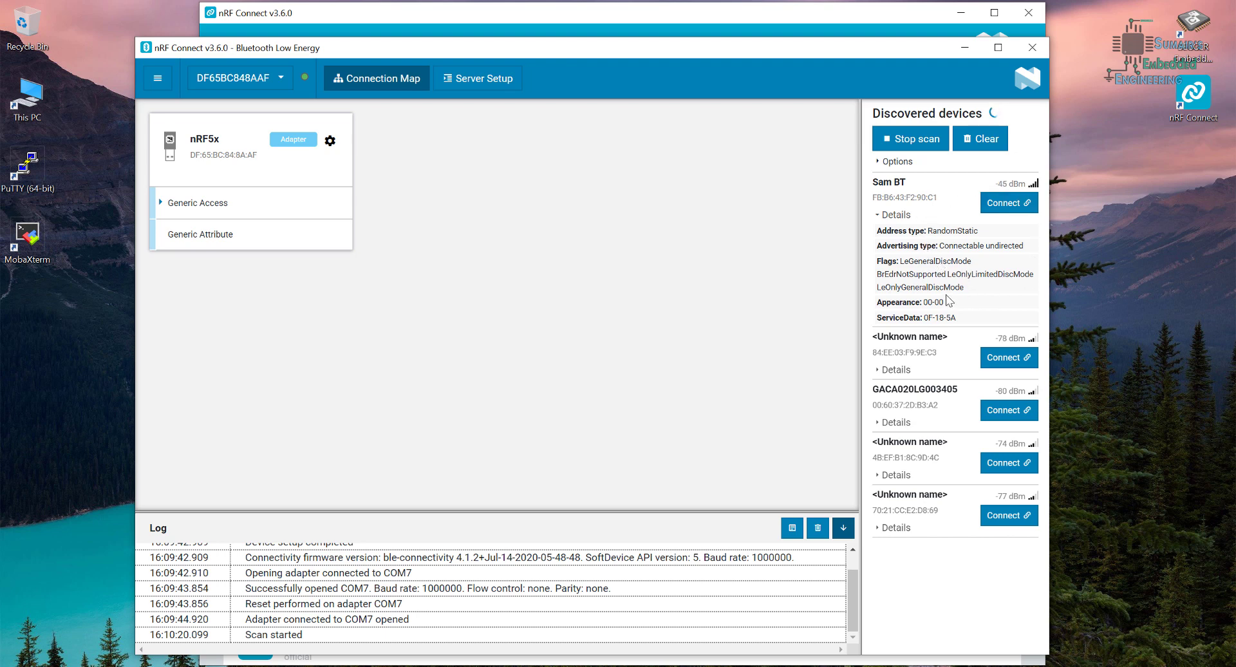
left_click(995, 205)
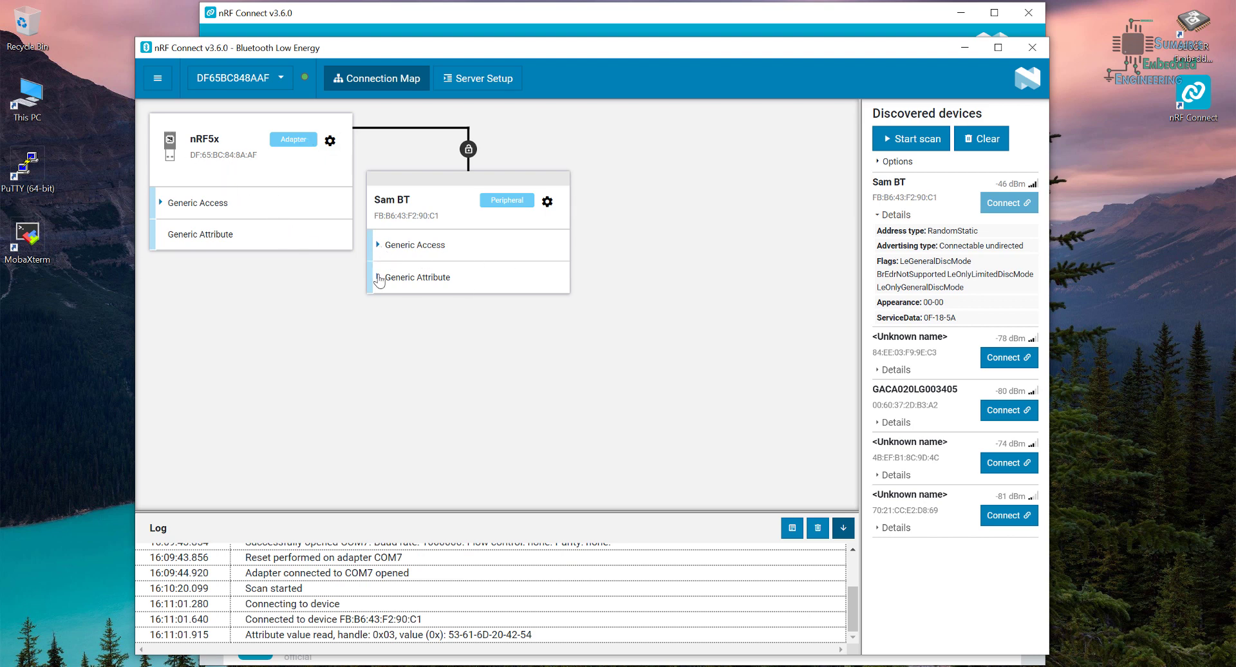
left_click(384, 248)
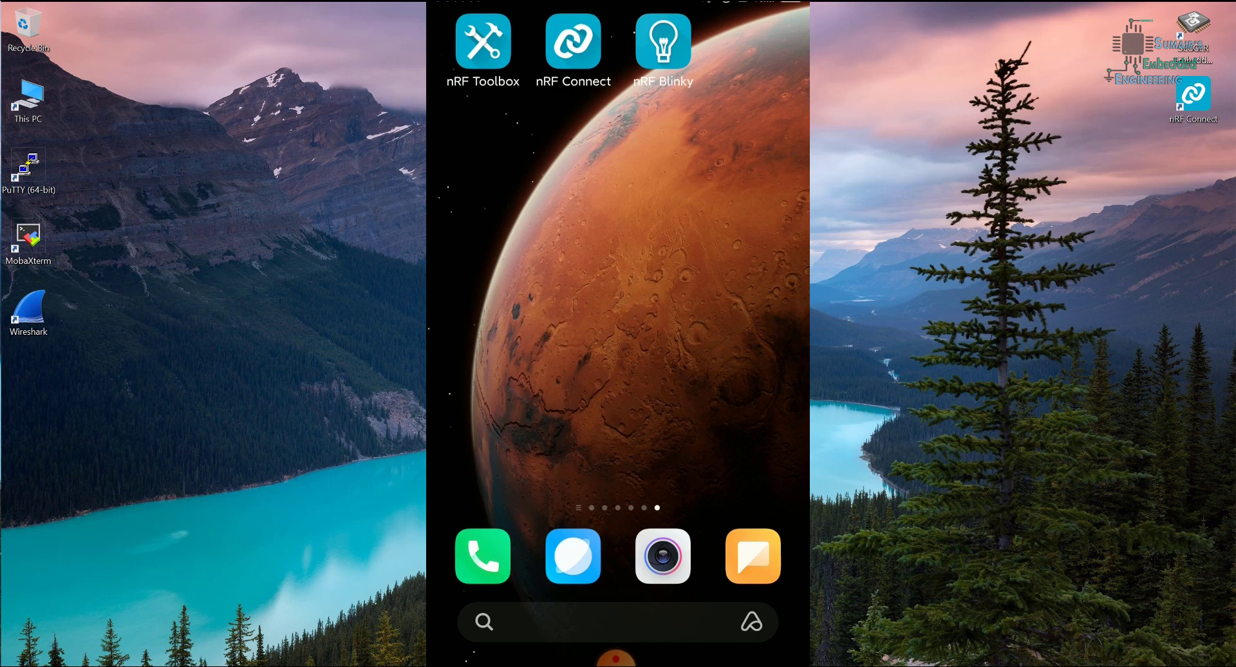
- Switch to nRF Connect on the phone, expand the scanned Sam BT device's details and connect to it
left_click(483, 42)
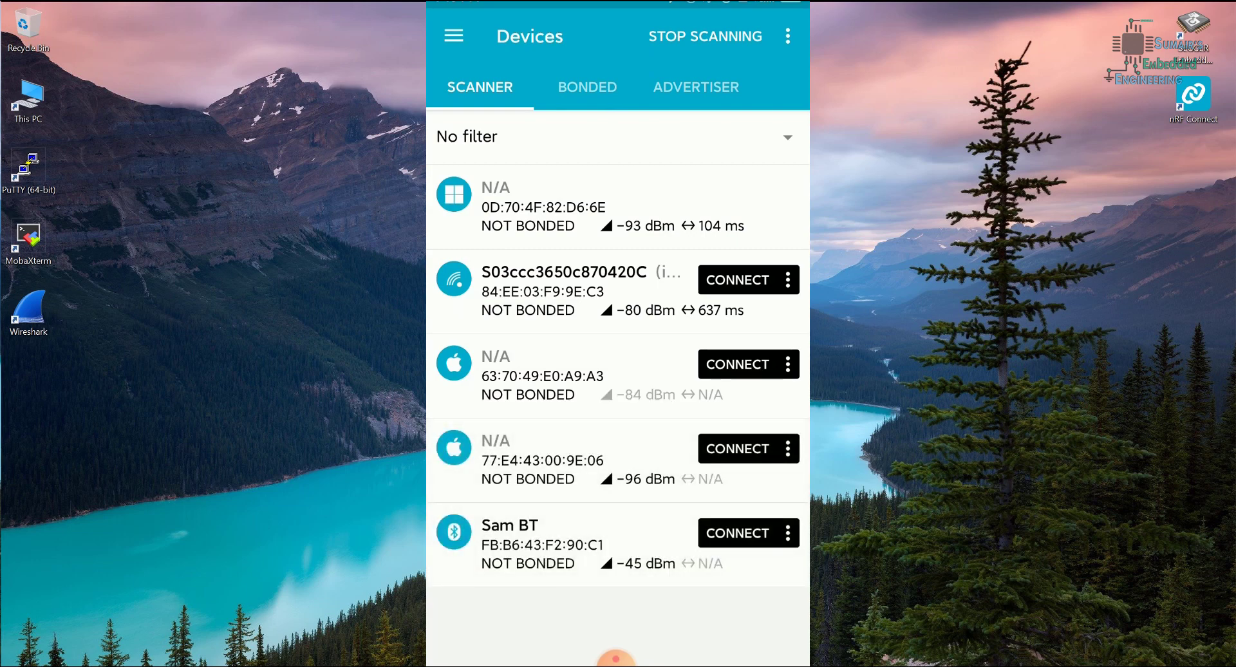
left_click(547, 544)
scroll(616, 658, "down", 2)
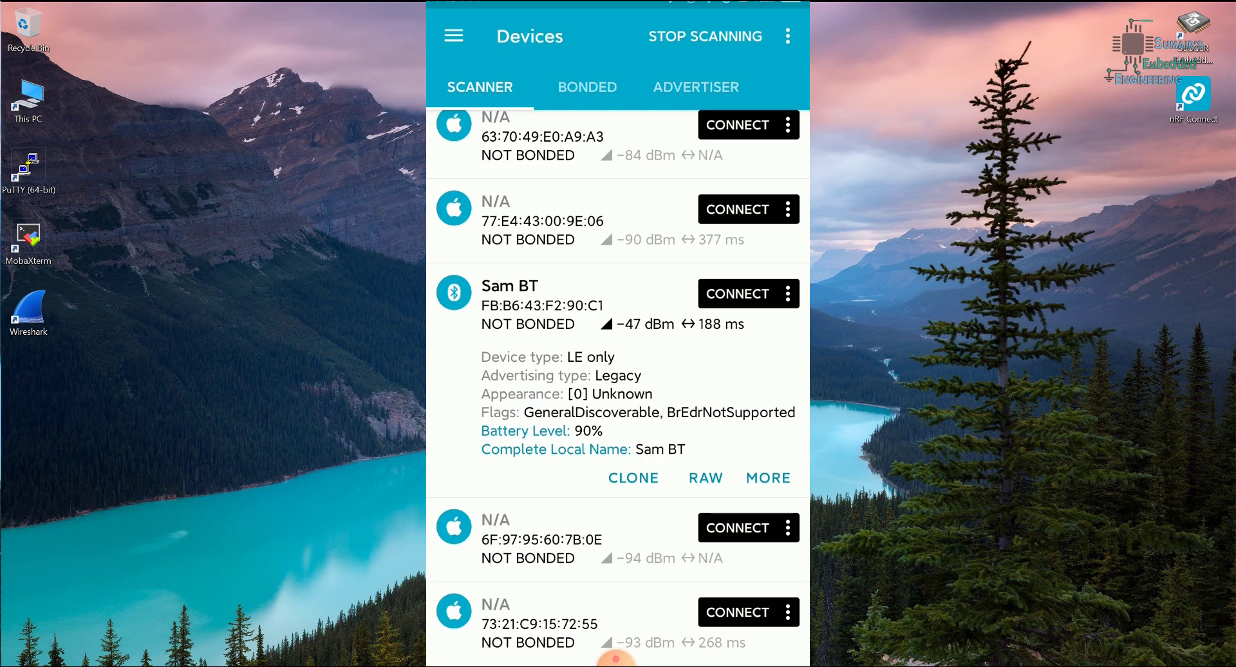
left_click(748, 294)
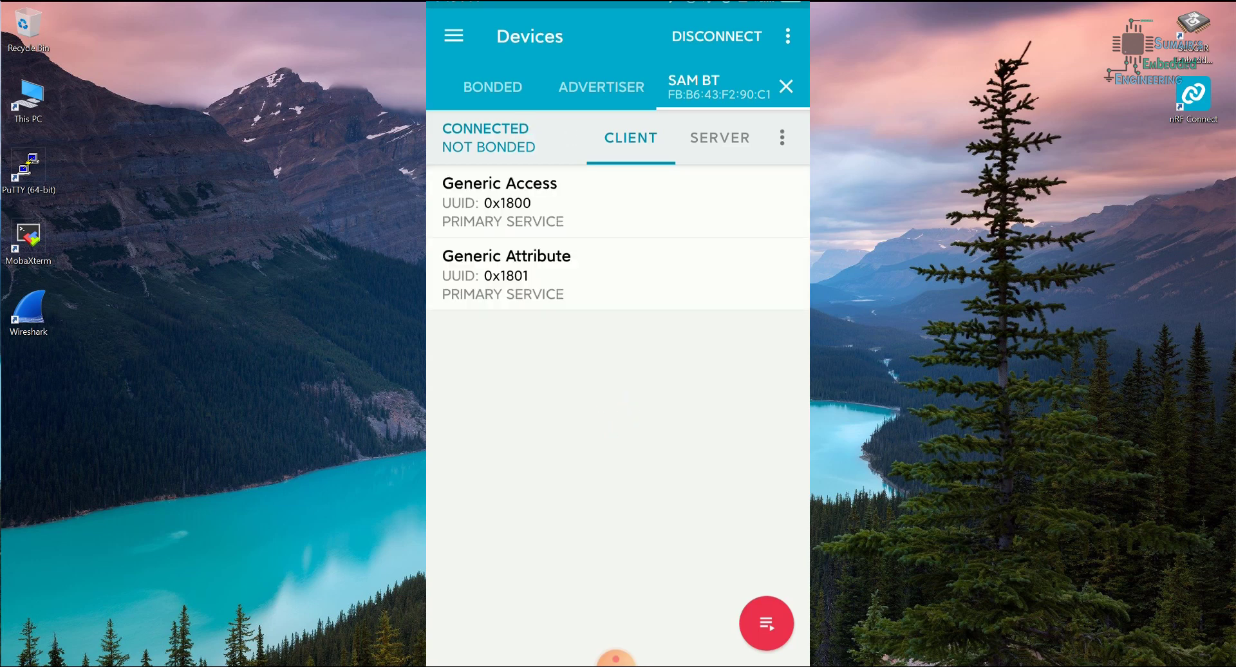
- Expand Sam BT's Generic Access service and read its Appearance and Device Name characteristics
left_click(515, 200)
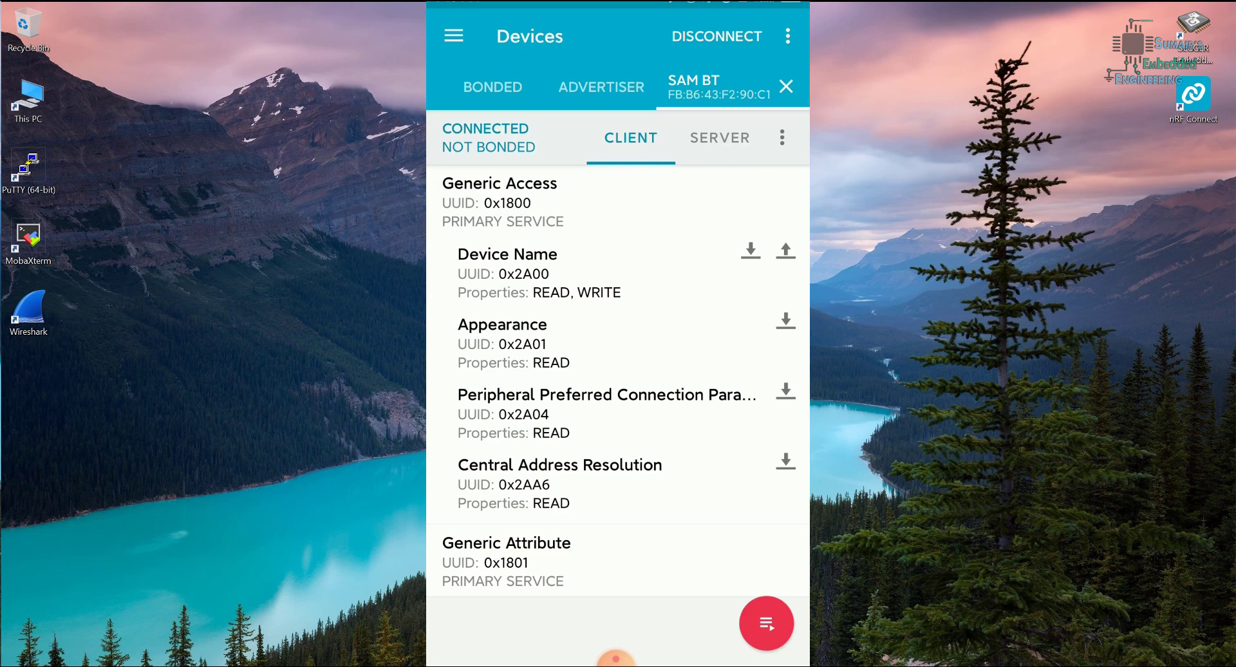
left_click(785, 320)
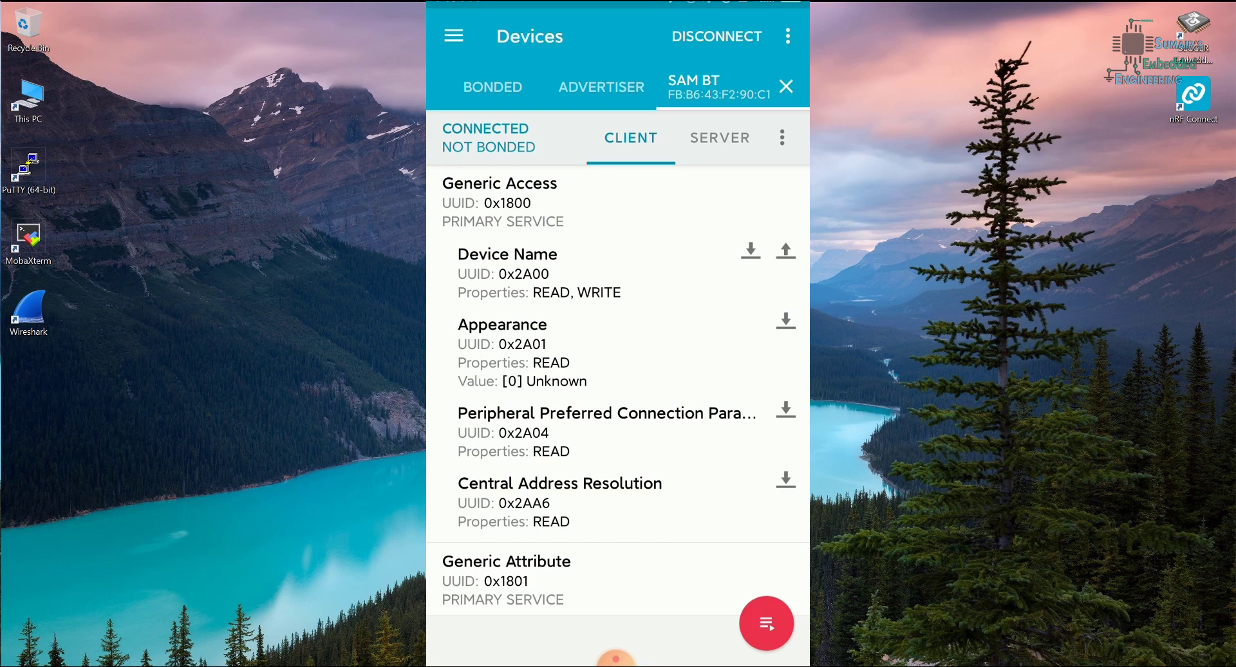
left_click(750, 250)
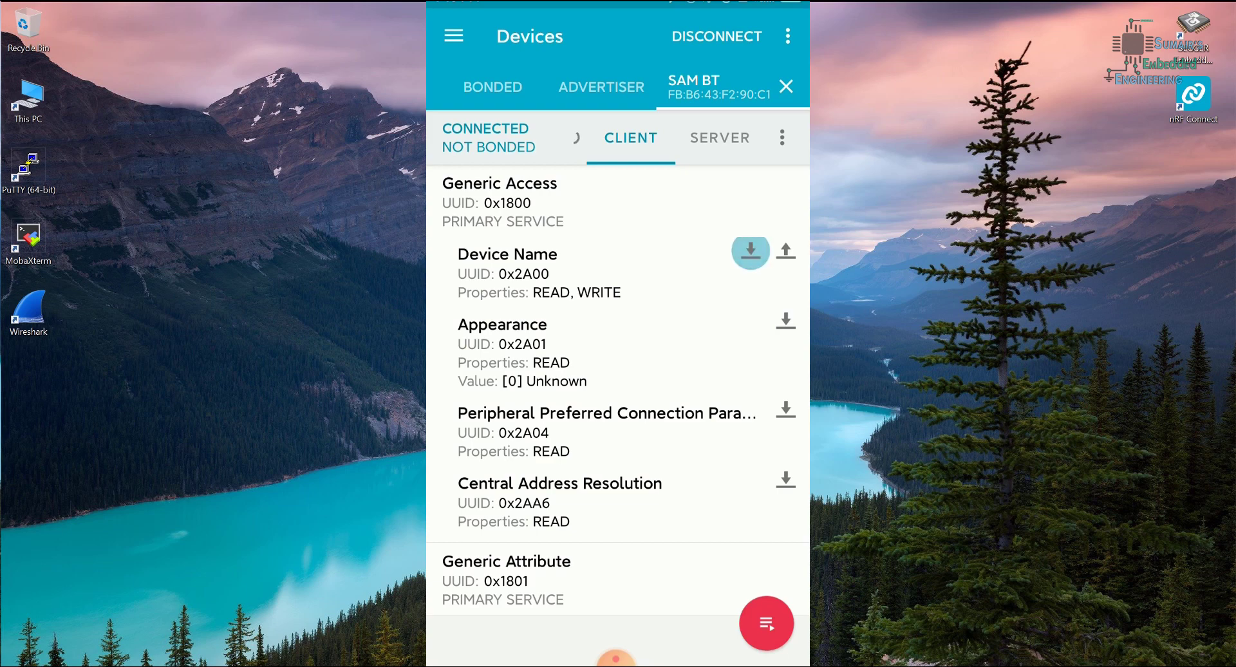